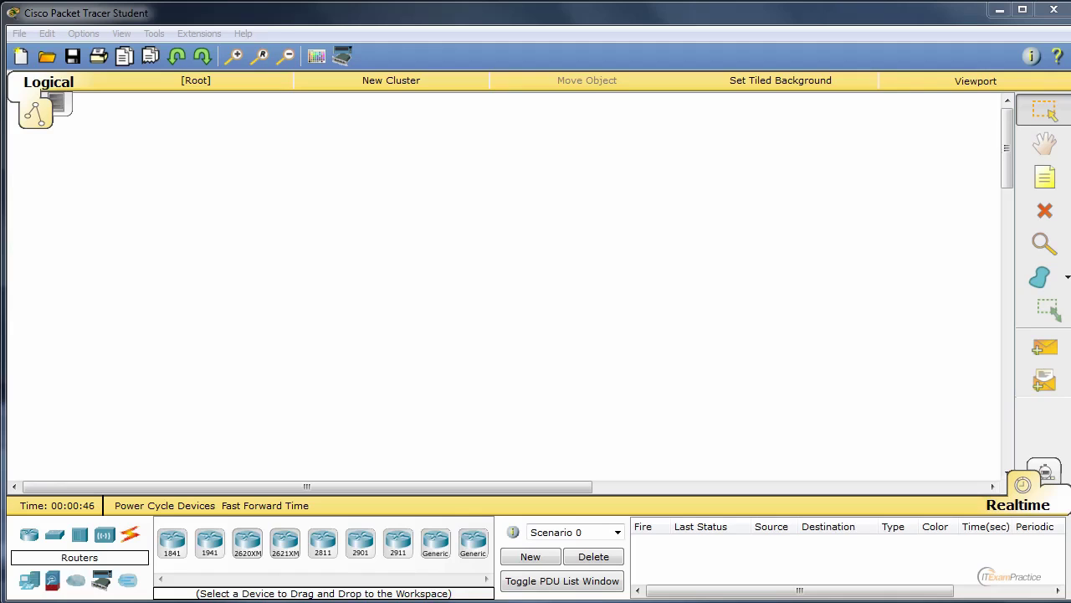
Show the About window listing Packet Tracer Student version 6.1.0.0120.
click(243, 34)
click(294, 112)
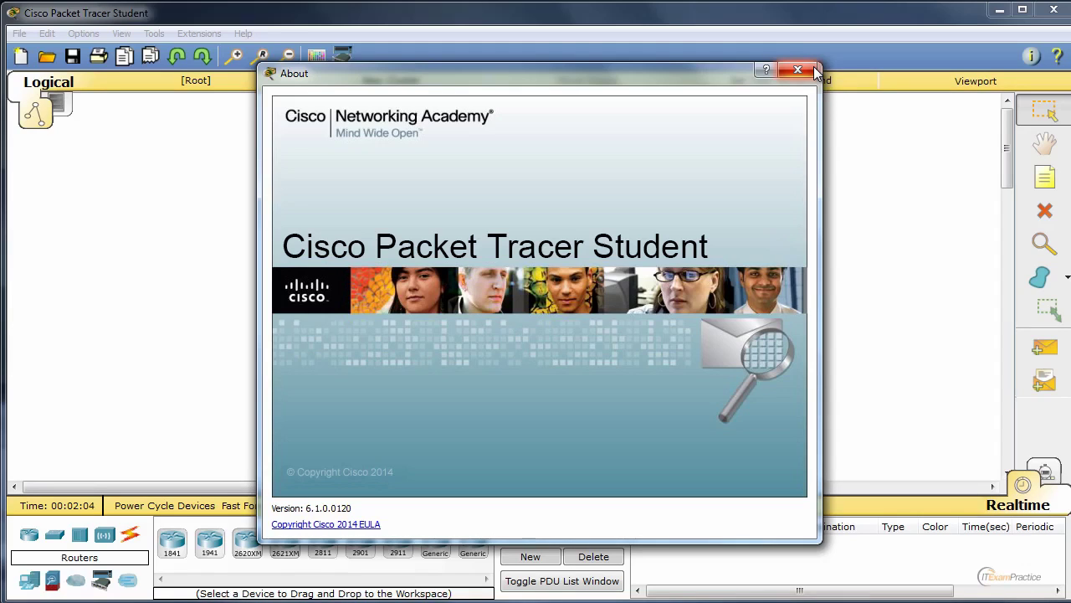
Close the About window and place two ASA 5505 firewalls, ASA0 and ASA1, stacked vertically.
click(813, 68)
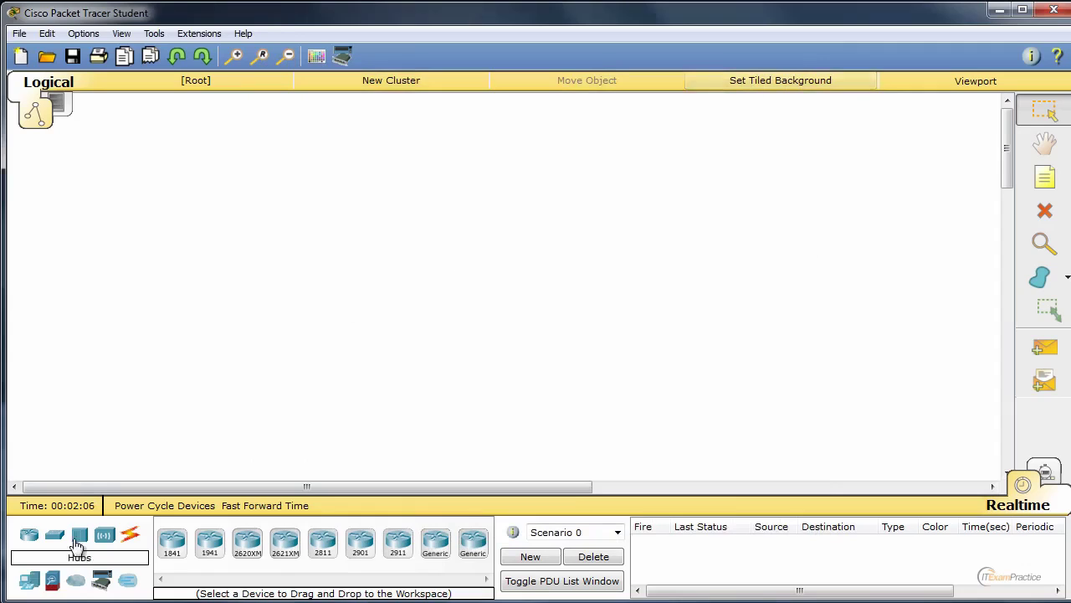
click(52, 579)
drag(172, 543, 214, 191)
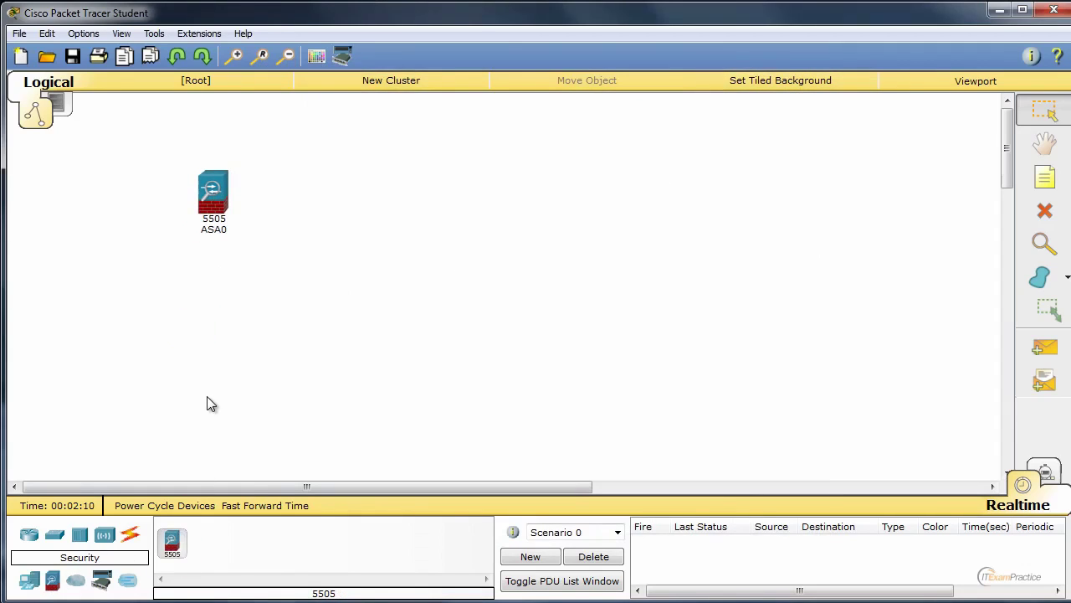
drag(172, 542, 214, 341)
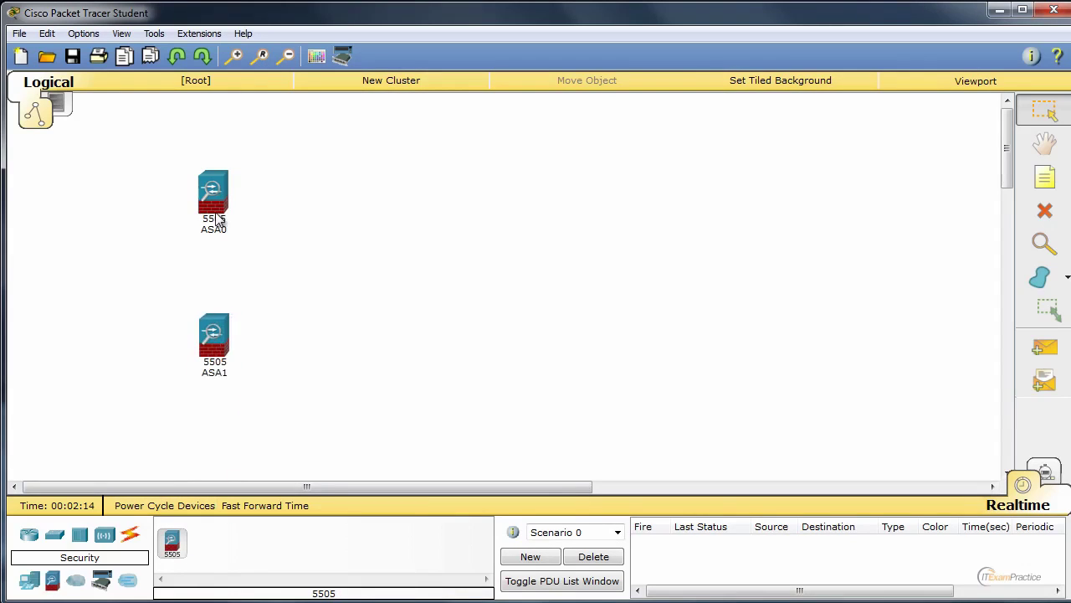
drag(165, 134, 276, 251)
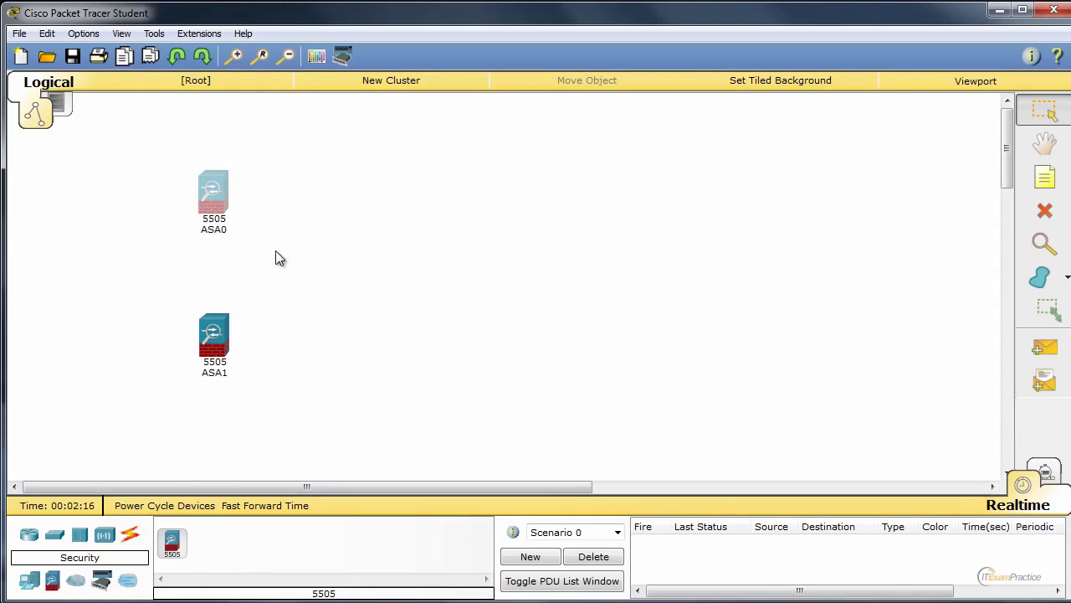
click(275, 250)
drag(153, 304, 273, 419)
click(296, 424)
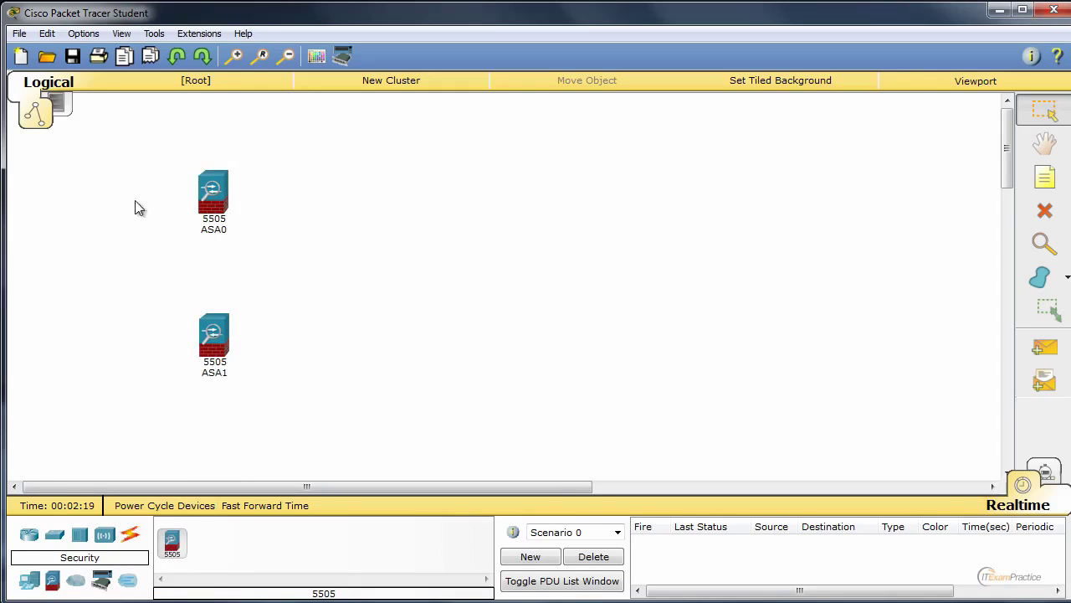
Add a 2960 switch right of the firewalls and a generic PC at the upper right.
click(55, 534)
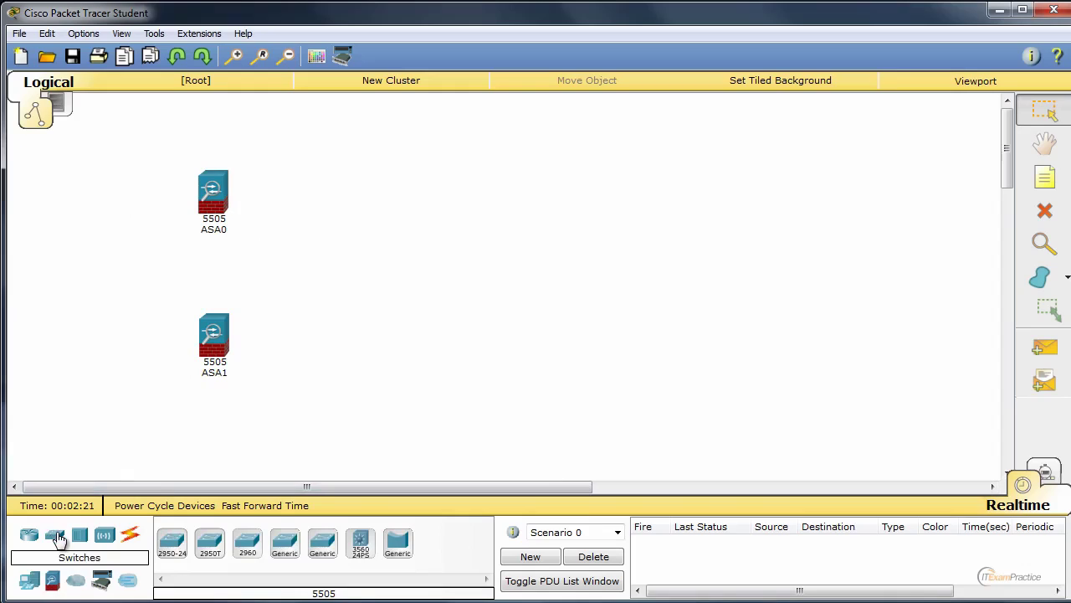
click(248, 544)
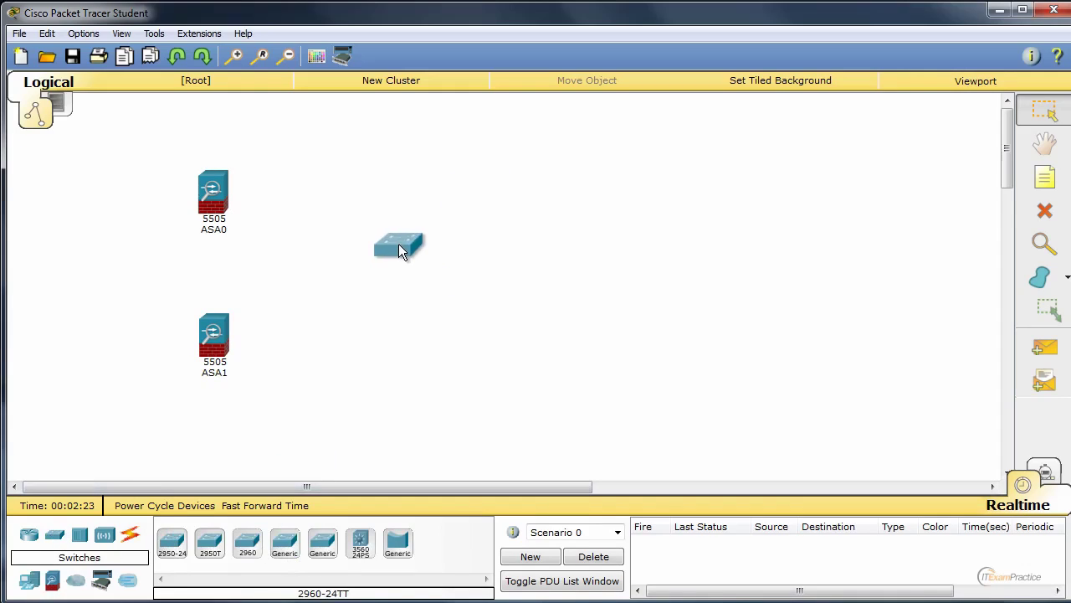
click(395, 255)
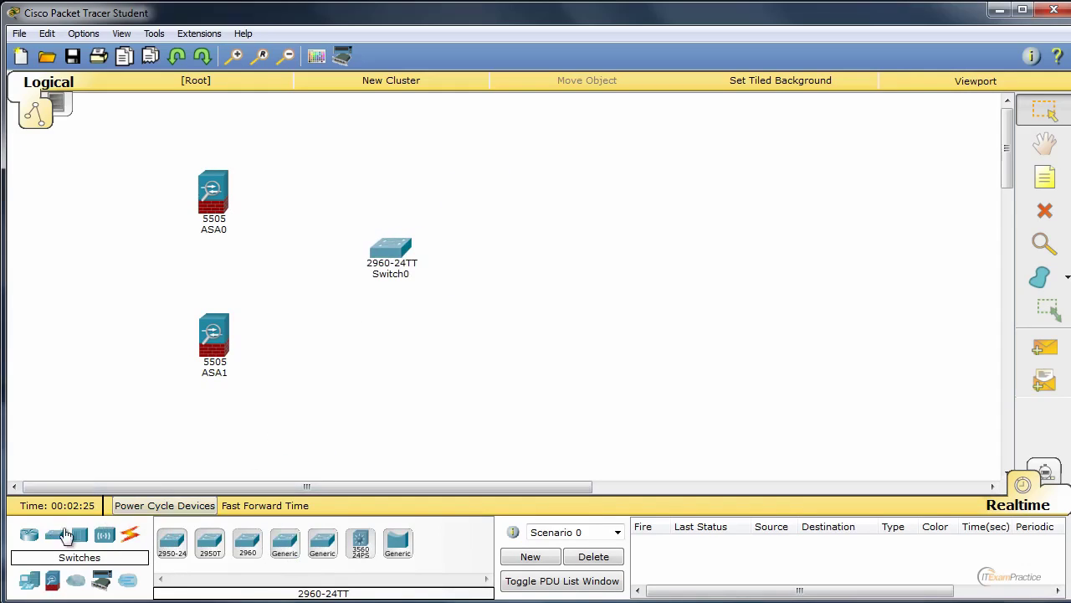
click(29, 582)
click(171, 542)
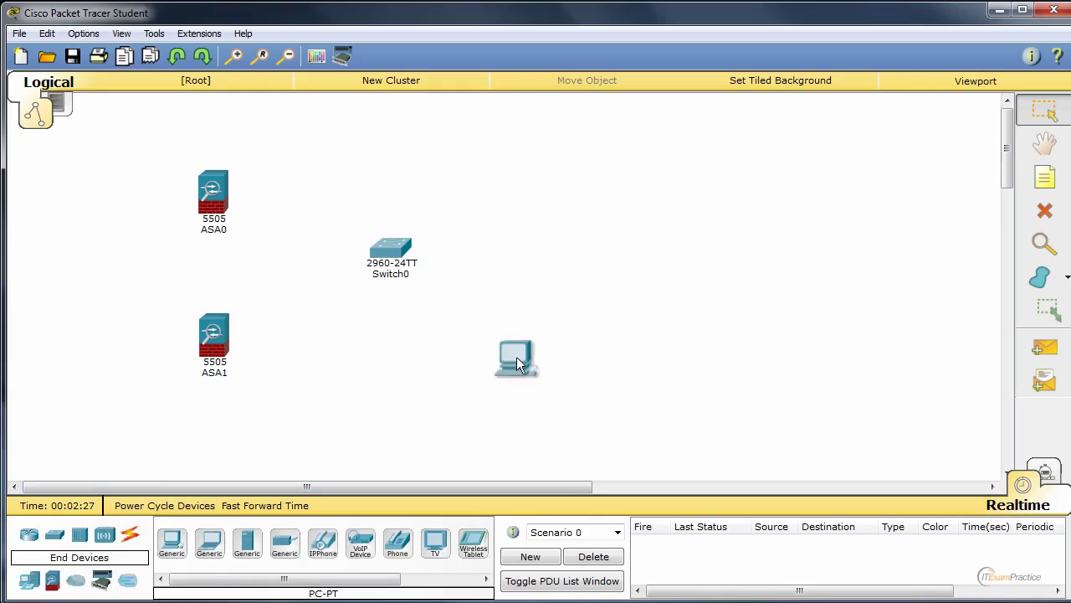
click(590, 192)
Cable ASA0 Ethernet0/1 to Switch0 F0/1 and ASA1 Ethernet0/1 to Switch0 with straight-through copper.
click(130, 536)
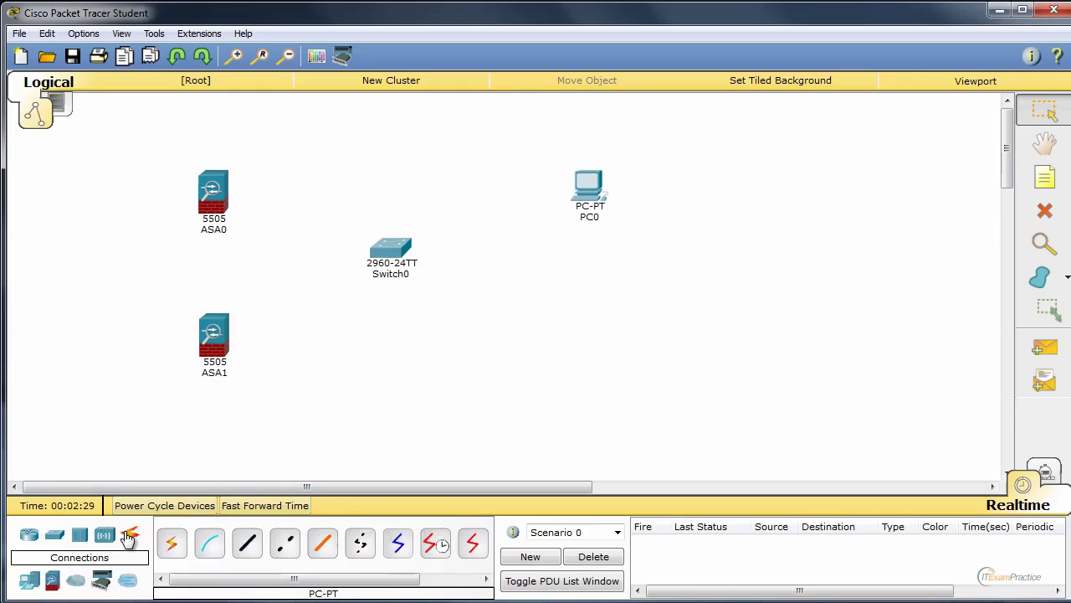
click(241, 544)
click(220, 192)
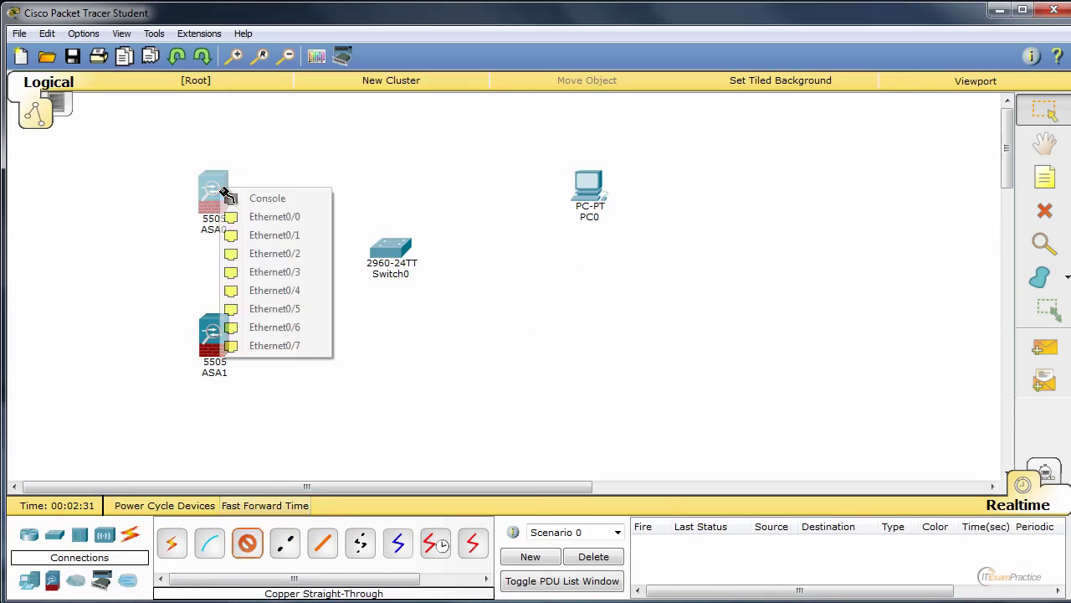
click(241, 238)
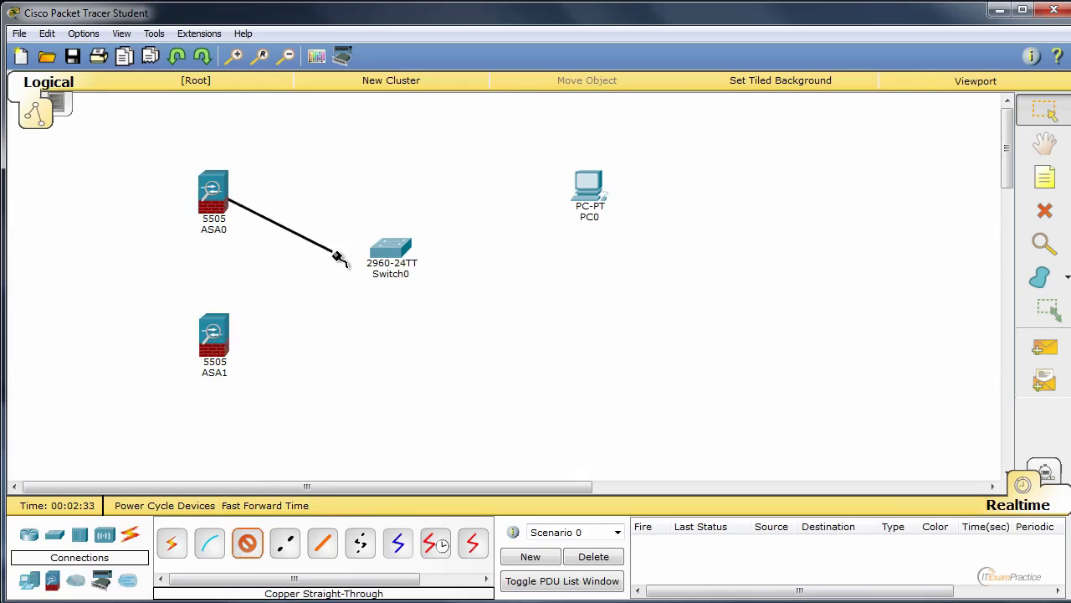
click(388, 248)
click(428, 285)
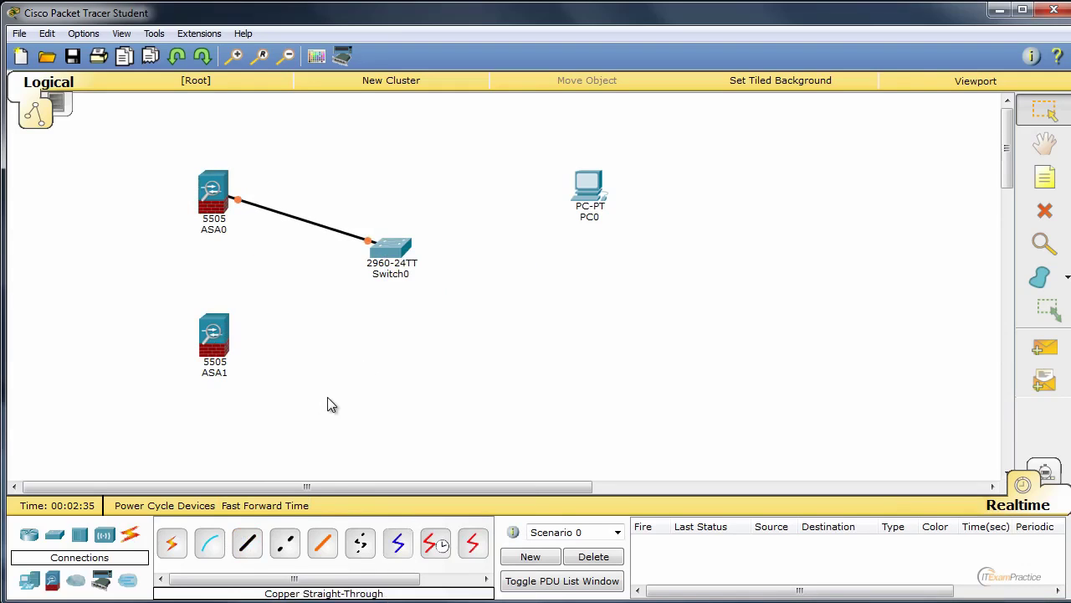
click(247, 543)
click(213, 313)
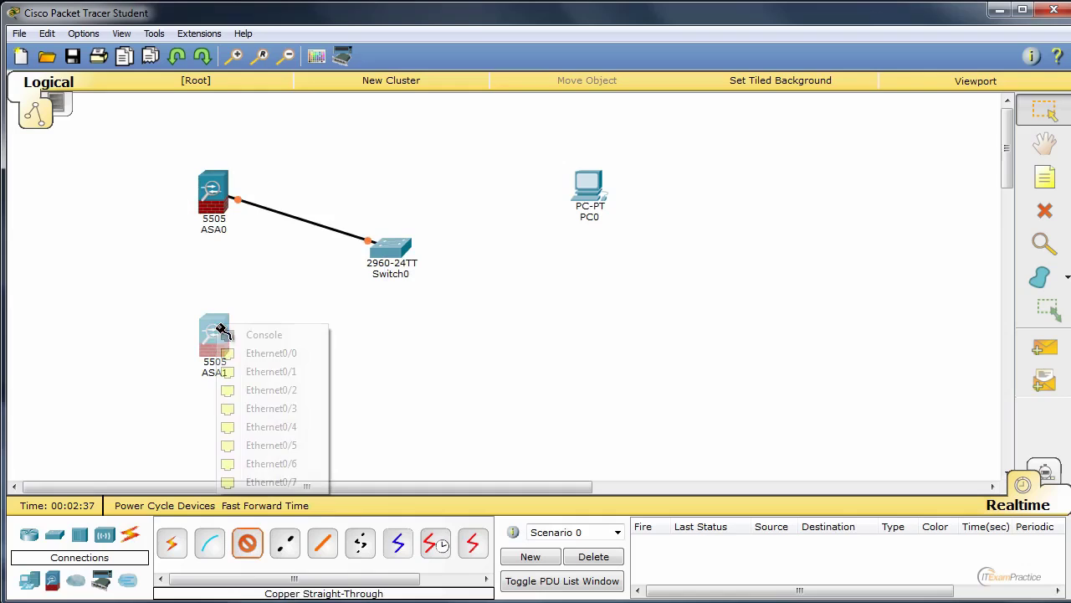
click(258, 375)
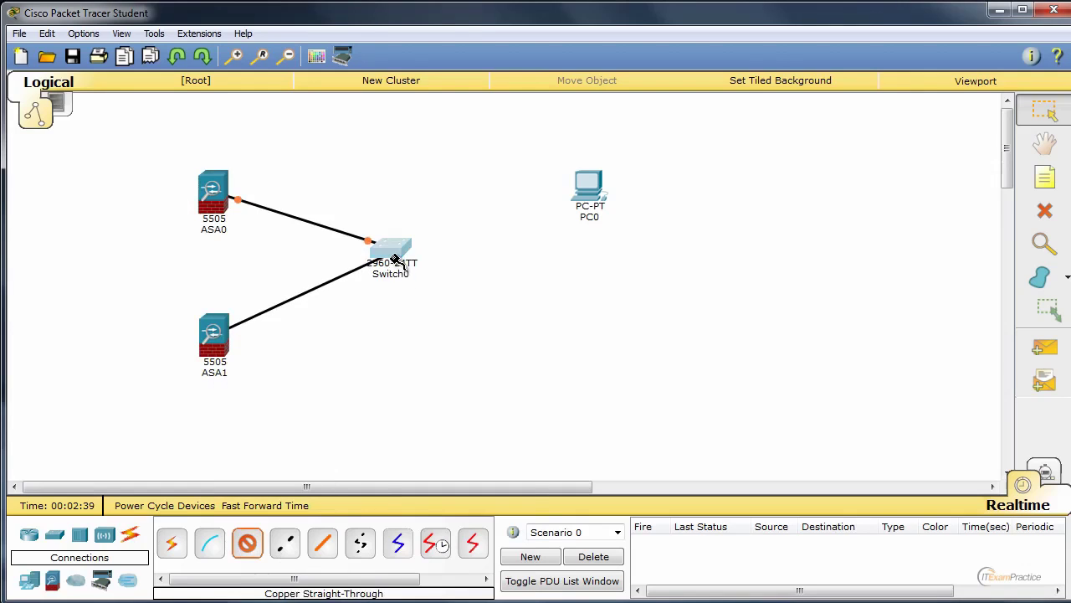
click(389, 255)
click(435, 286)
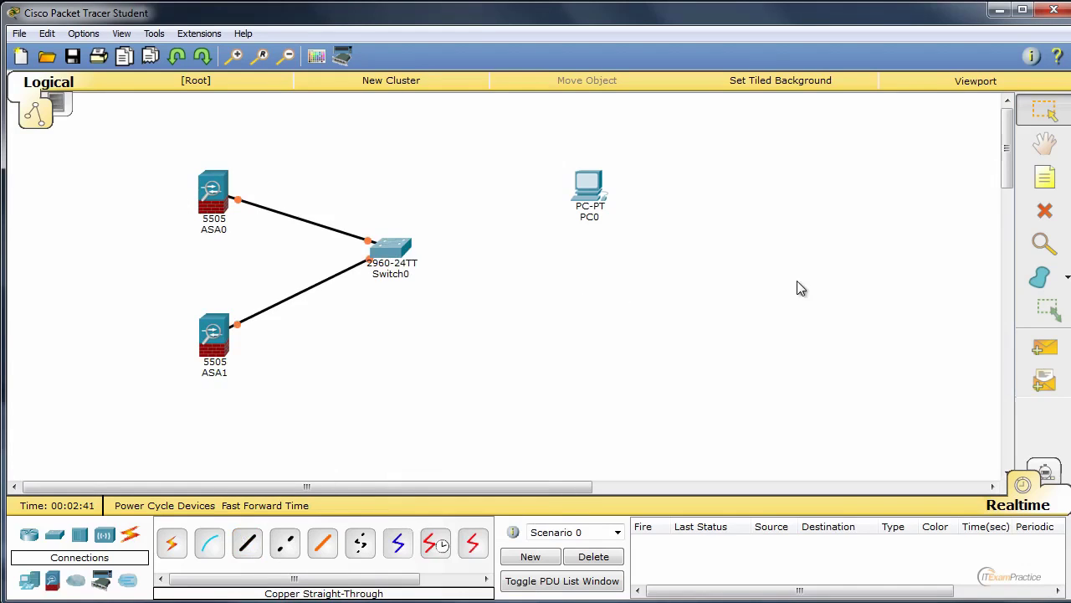
Add text-note port labels (F0/1, F0/2, F0/10) beside the switch links.
click(1045, 178)
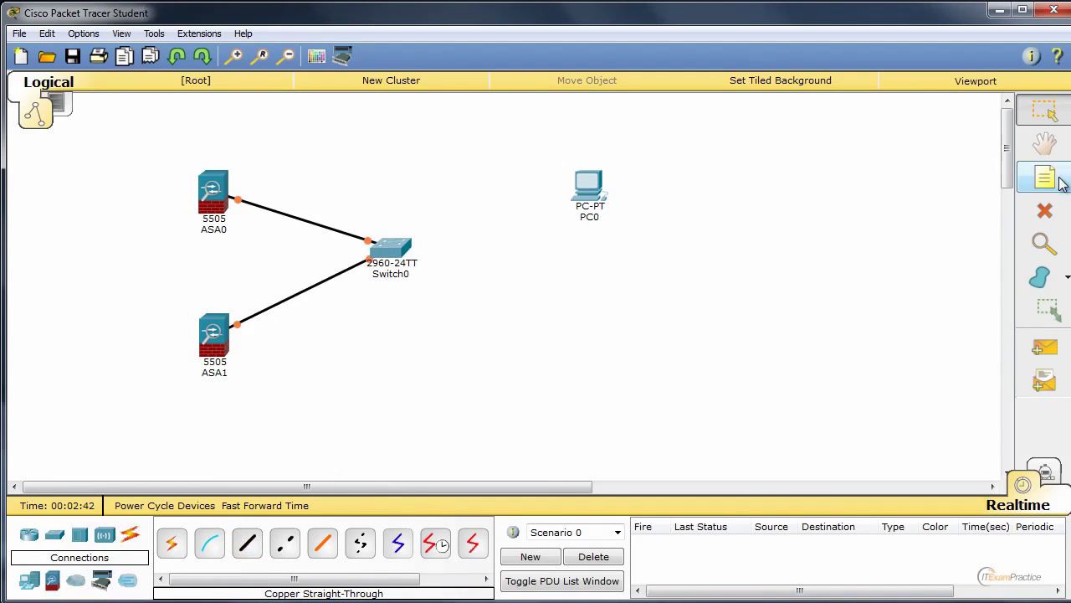
click(339, 214)
text(F0/1)
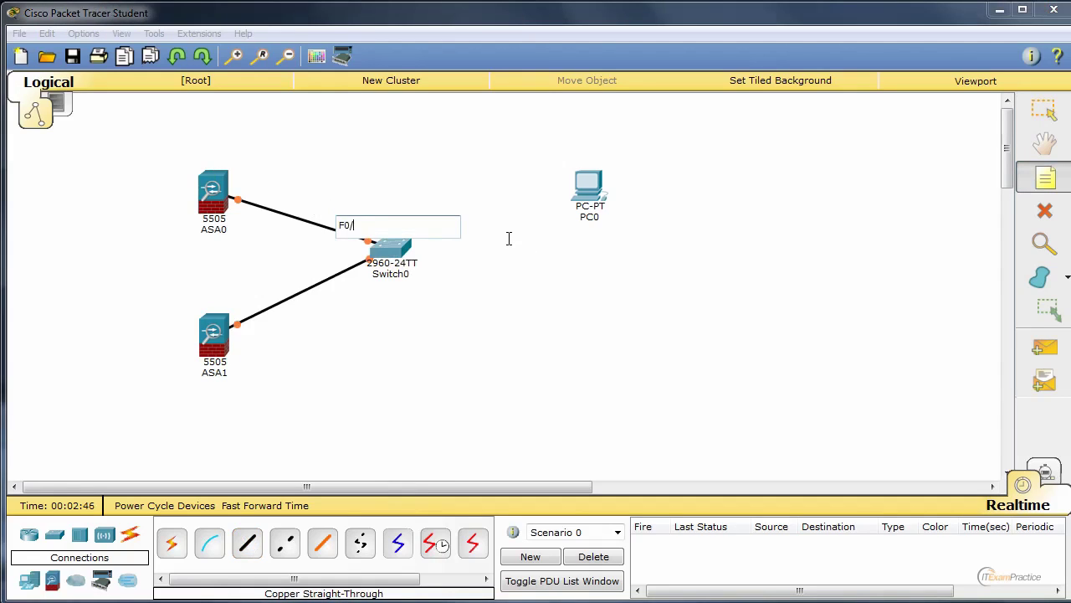
click(508, 241)
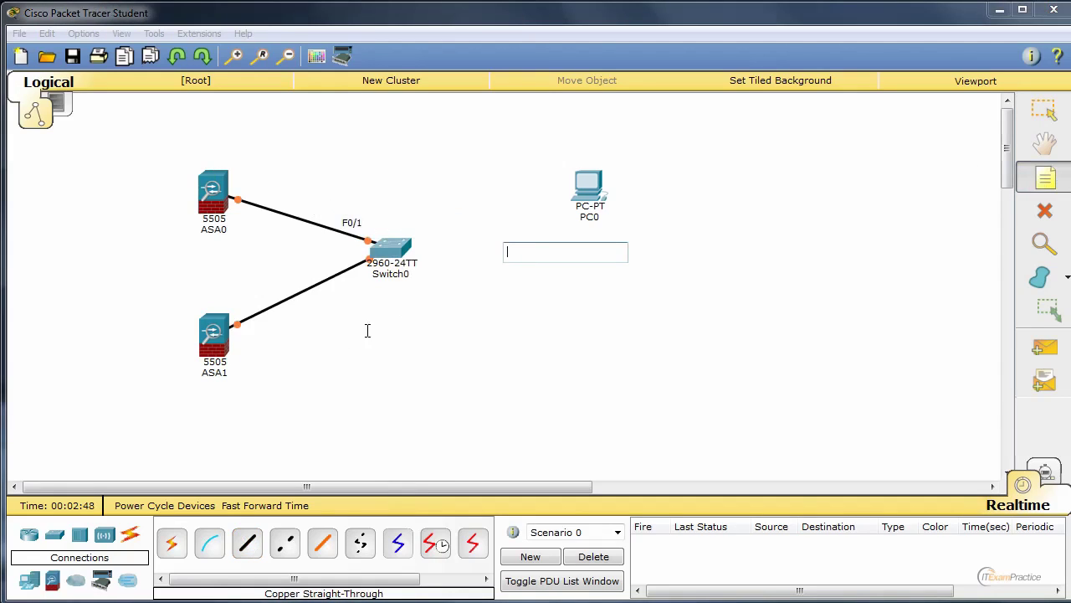
click(352, 286)
text(F0/2)
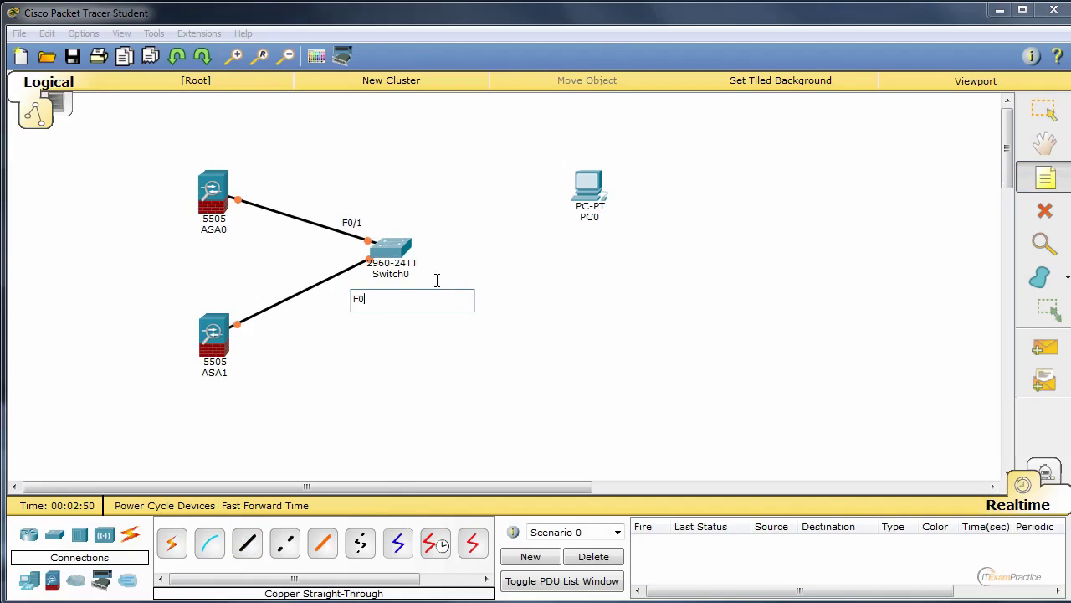
click(427, 228)
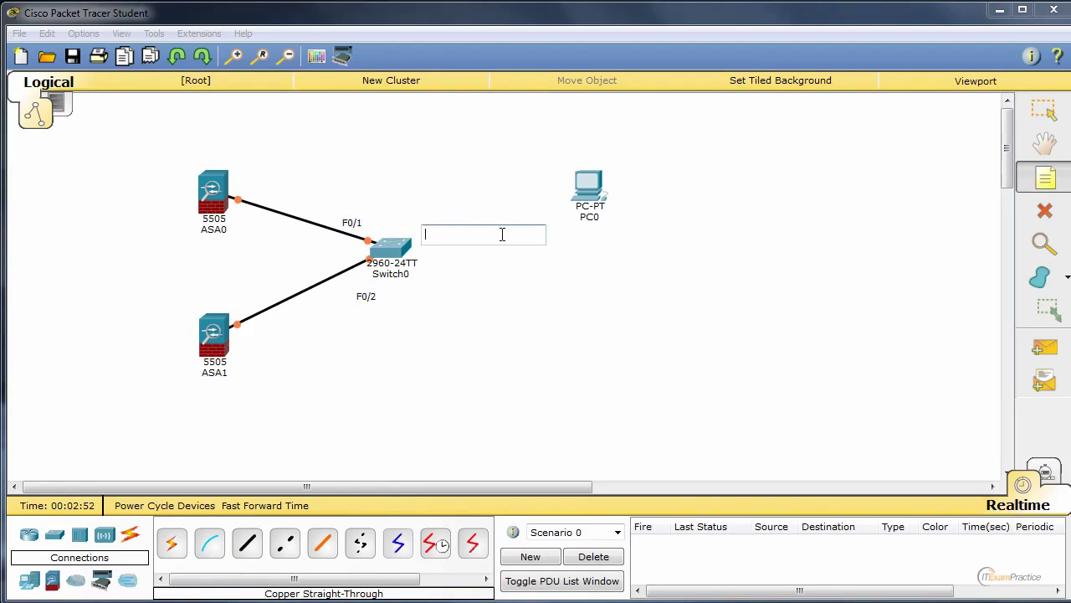
text(F0/10)
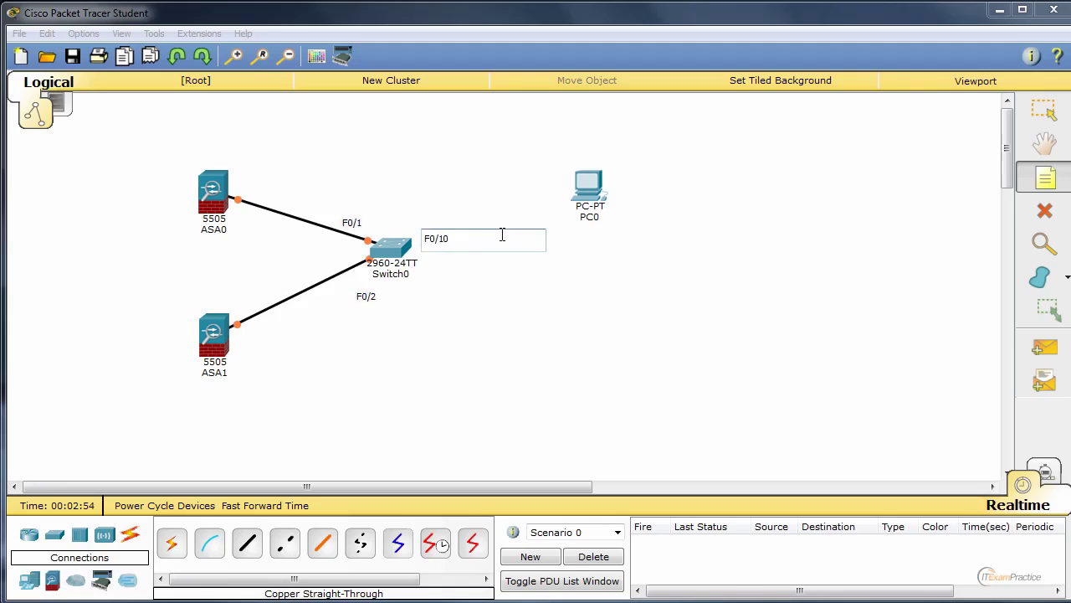
click(497, 293)
click(442, 237)
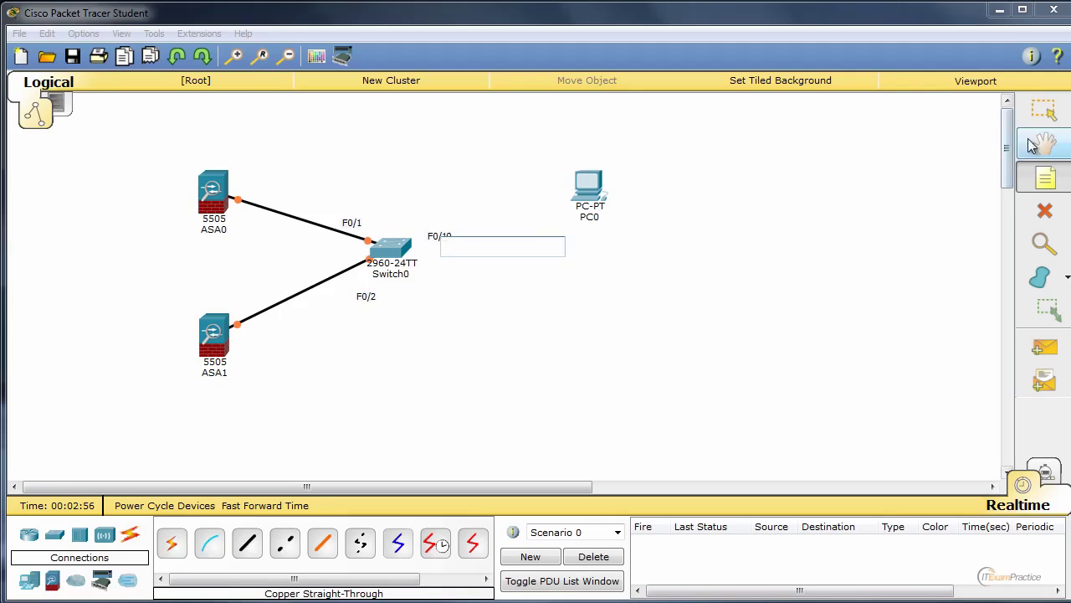
click(1043, 109)
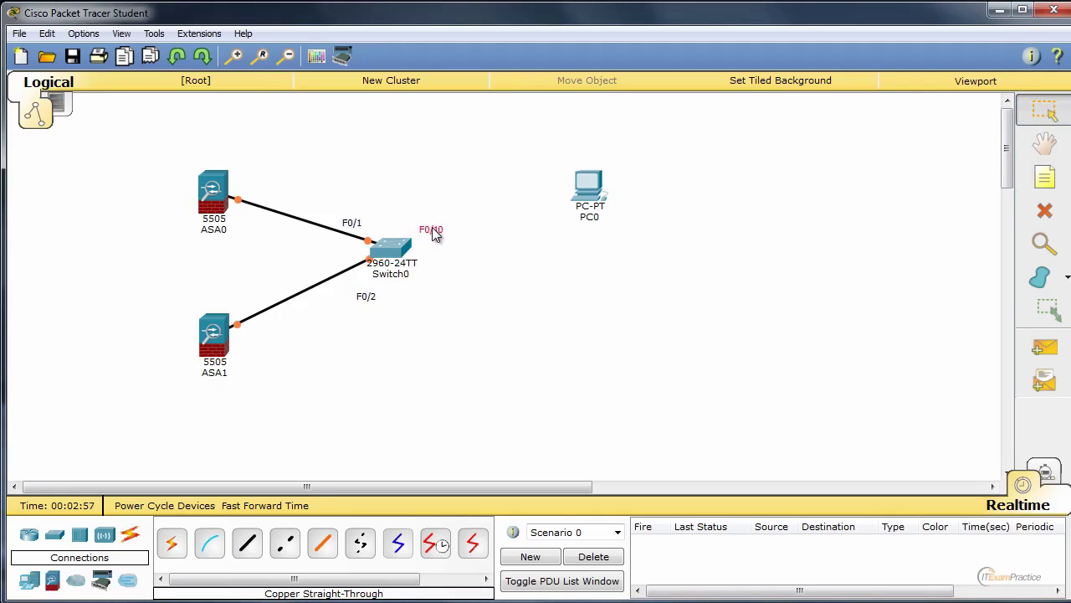
Link Switch0 FastEthernet0/10 to PC0 FastEthernet0 with a straight-through copper cable.
click(246, 542)
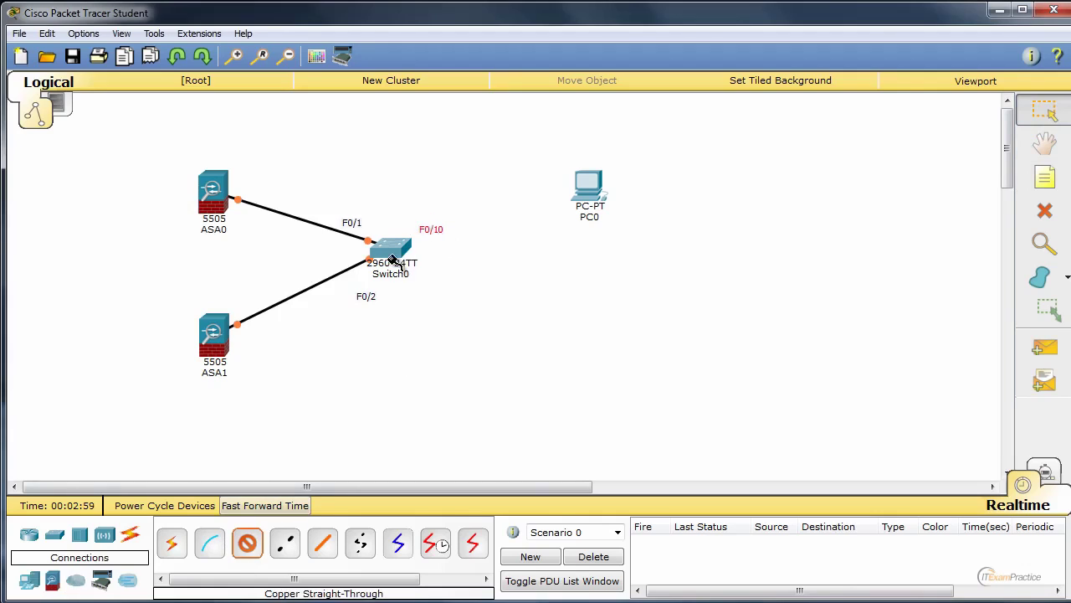
click(400, 245)
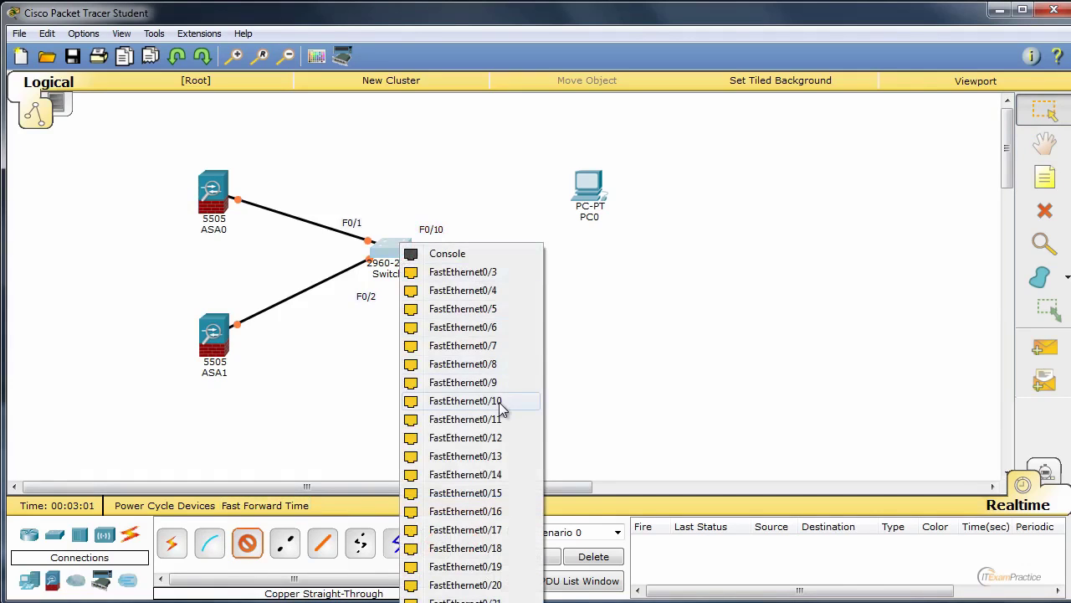
click(465, 401)
click(586, 184)
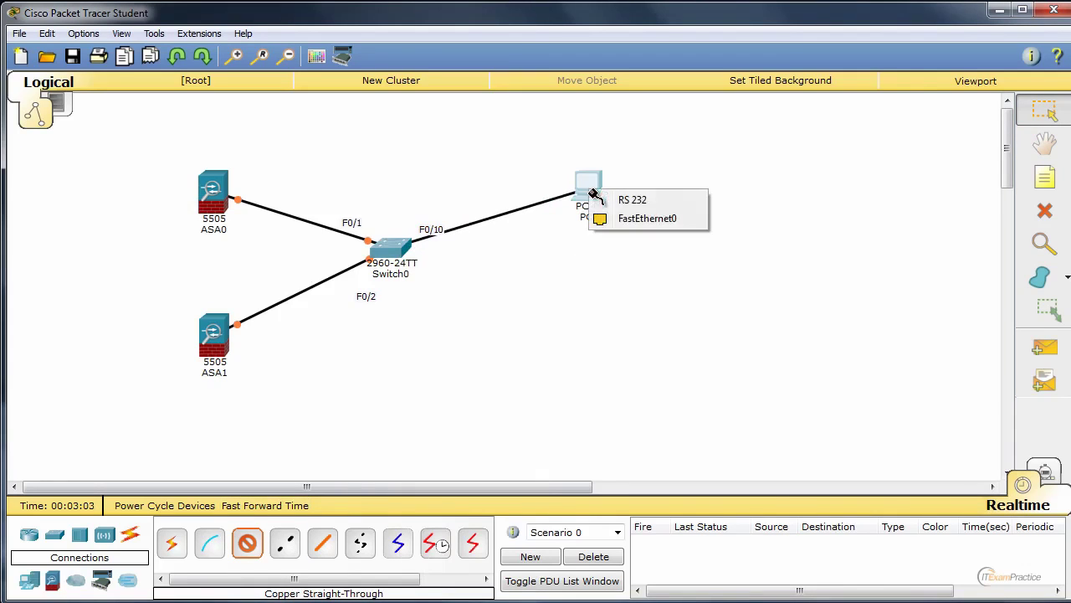
click(640, 220)
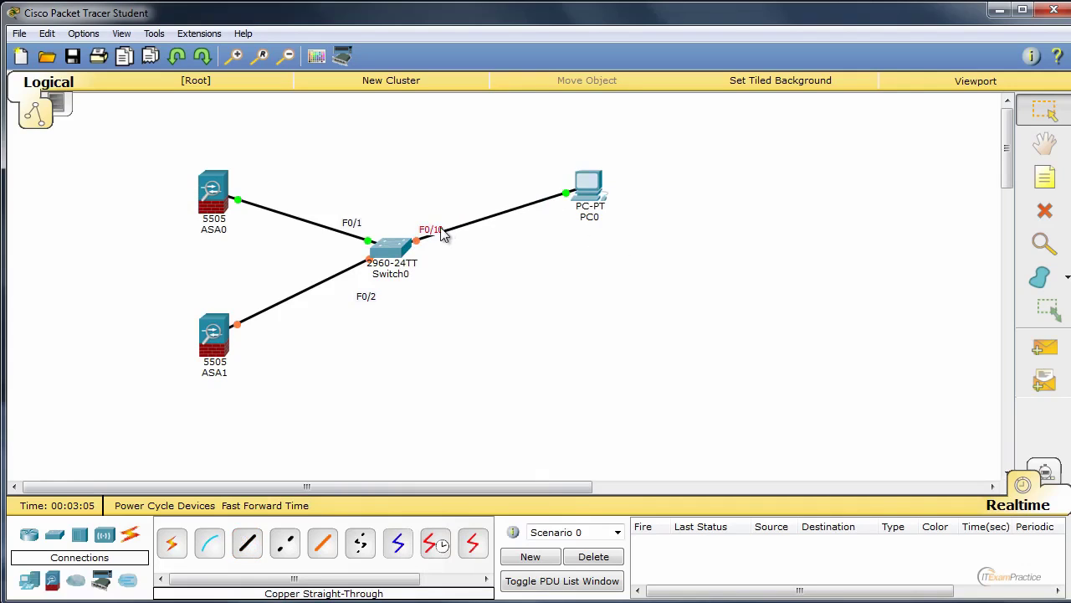
Check ASA1's boot output in its CLI console, then close its window.
click(216, 337)
click(280, 247)
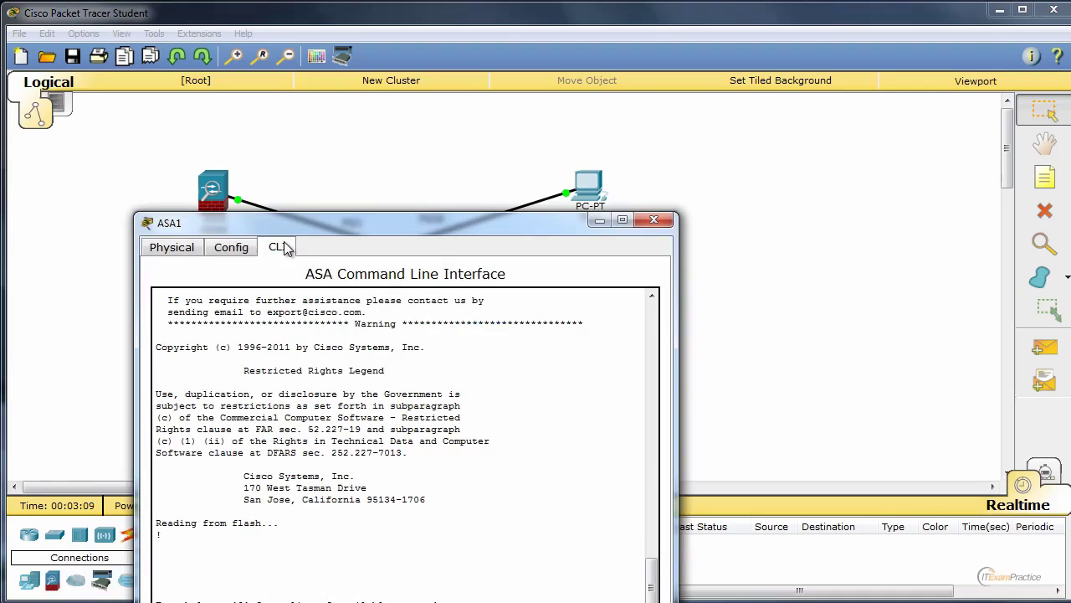
click(653, 220)
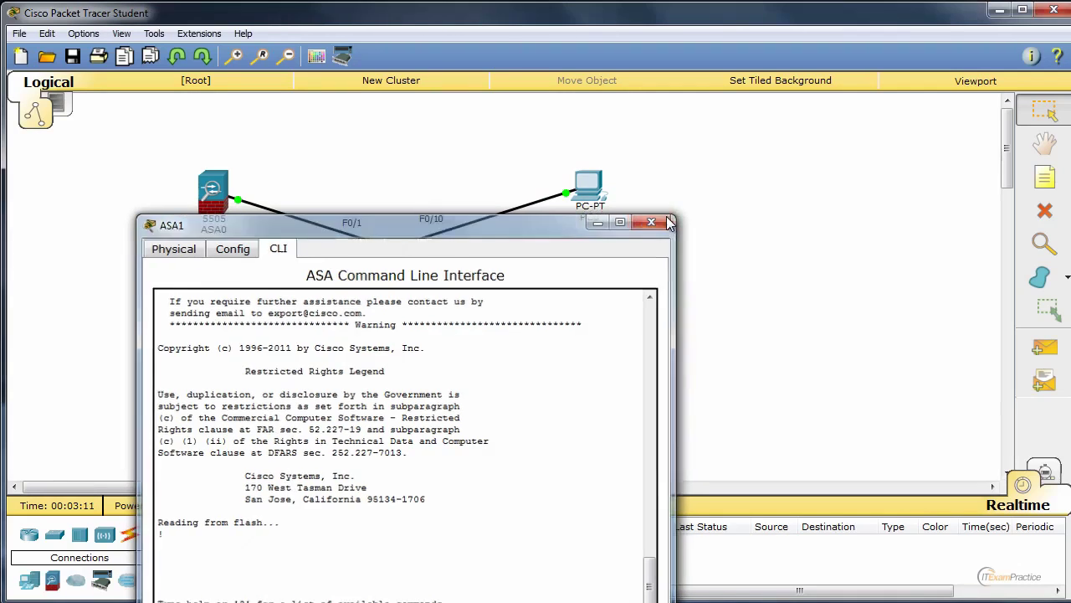
Select the ASAs on the canvas, clear the selection, and bring up PC0's device window.
drag(126, 117, 280, 252)
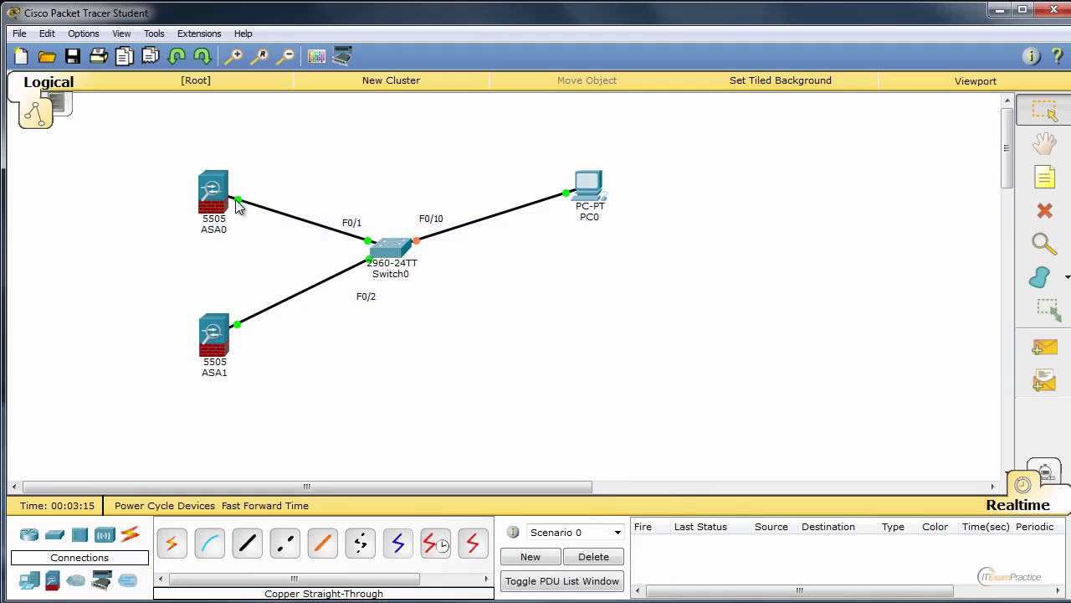
mouse_move(236, 202)
drag(169, 141, 279, 243)
drag(134, 294, 277, 388)
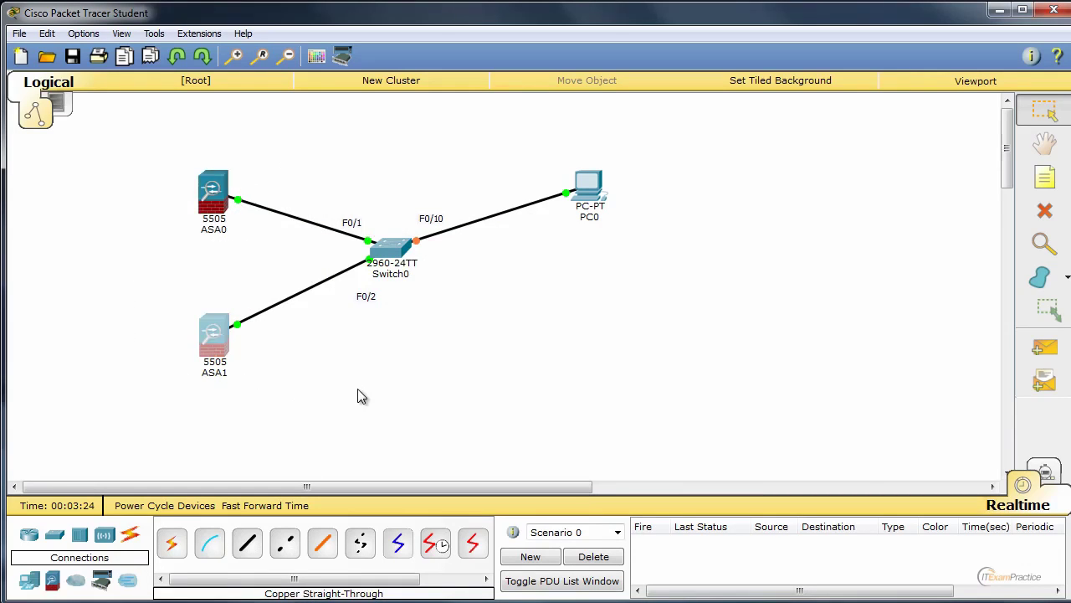
click(360, 395)
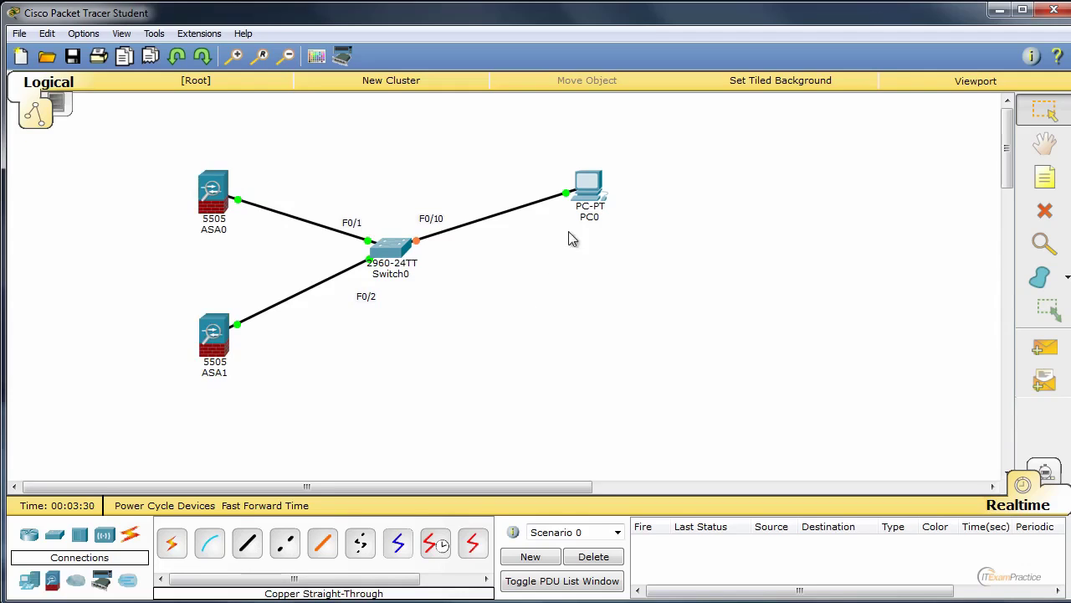
click(595, 198)
Switch PC0's IP Configuration to DHCP to lease 192.168.1.5, then revert to Static and close it.
drag(436, 222, 879, 121)
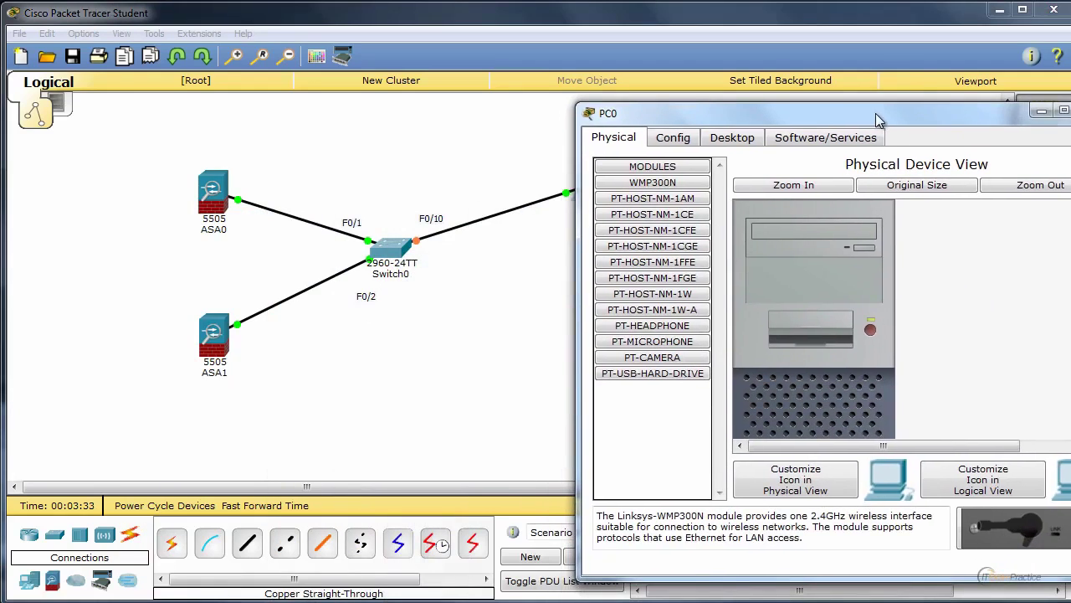
click(683, 141)
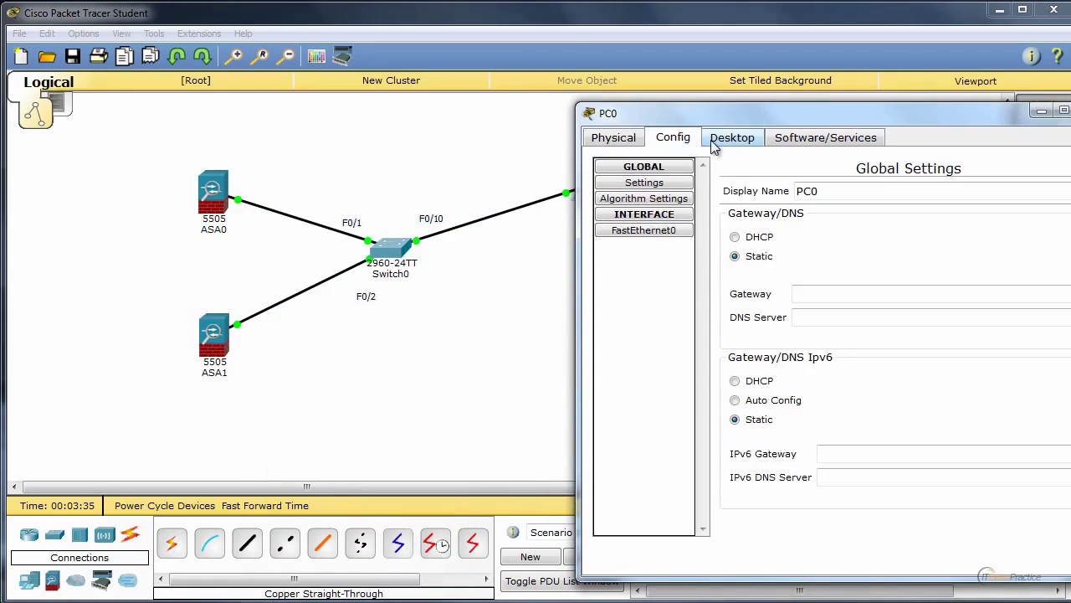
click(721, 140)
click(647, 220)
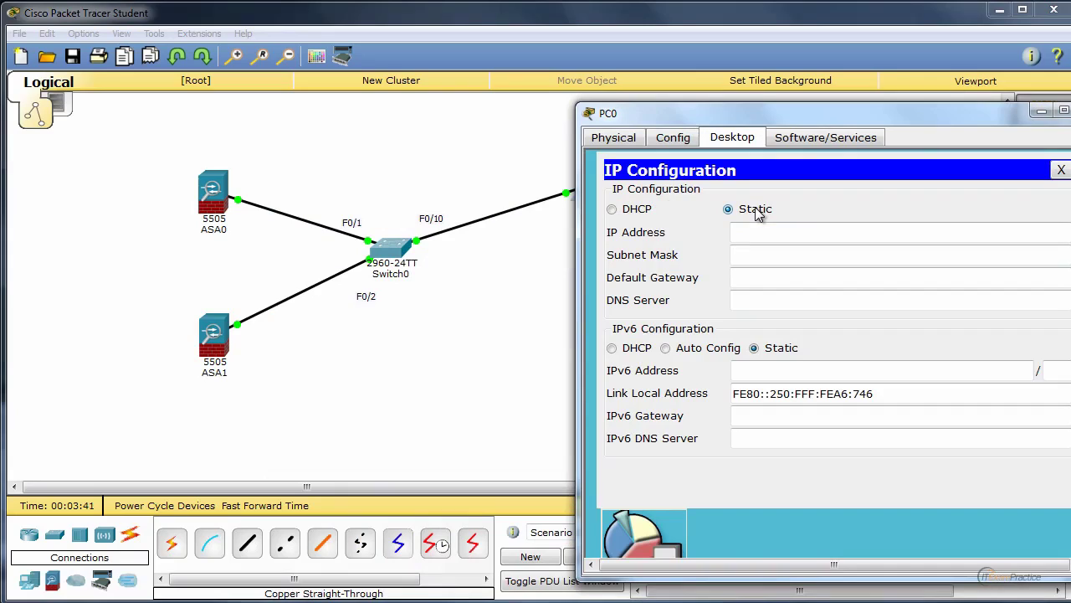
click(614, 211)
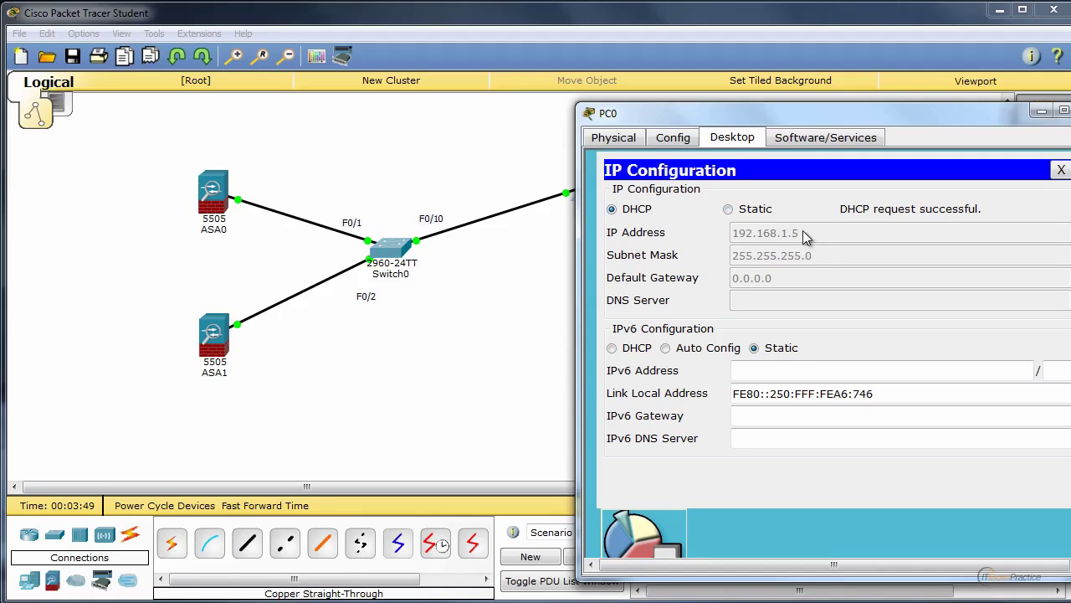
click(755, 211)
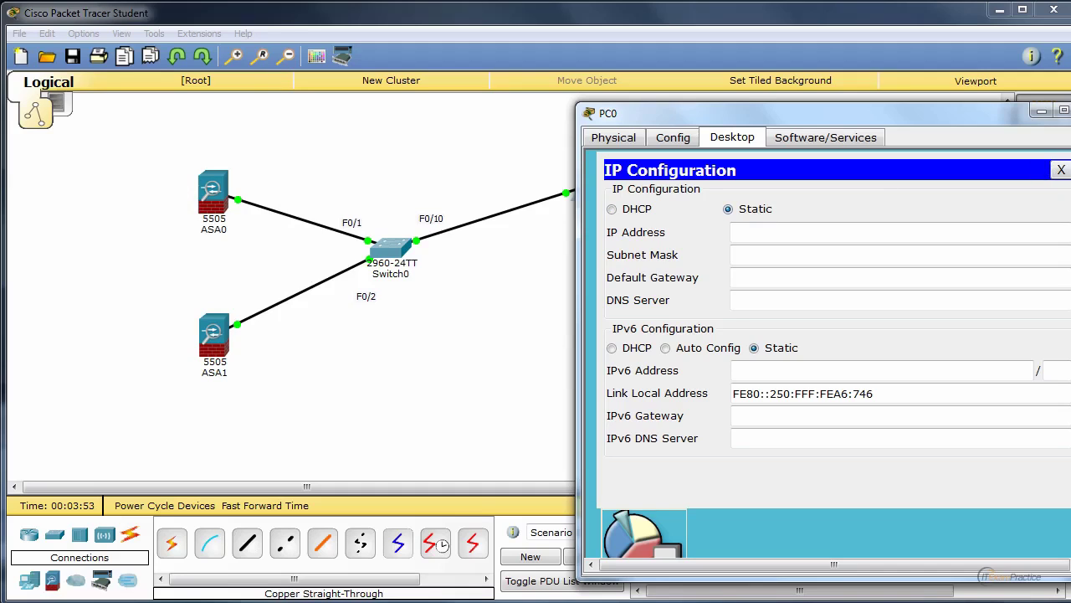
key(alt+F4)
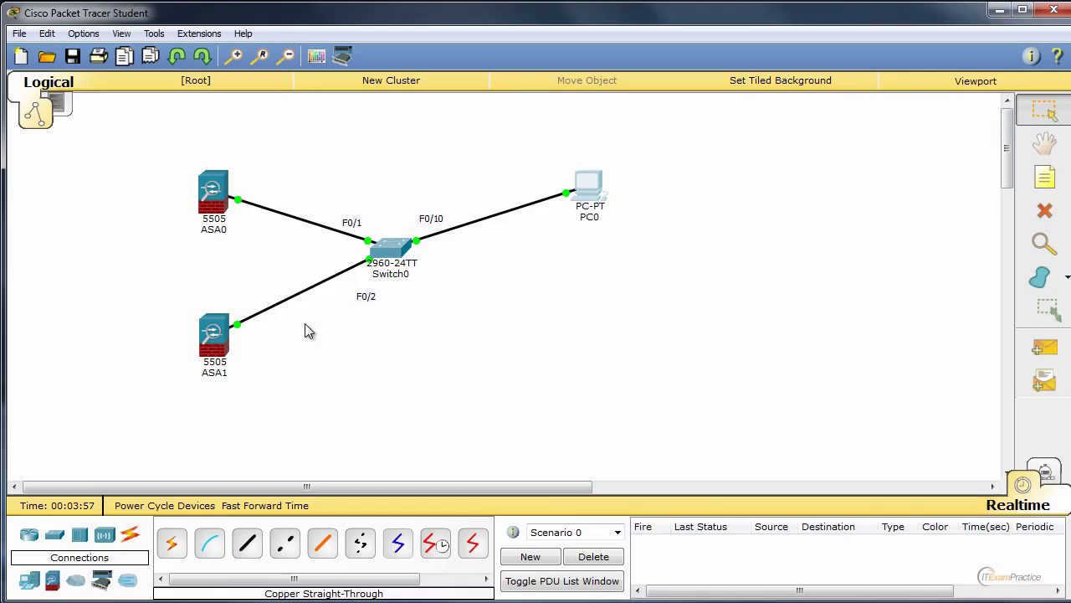
Select all four devices, clear the selection, then open Switch0 and move its window aside.
drag(742, 390, 194, 130)
click(494, 371)
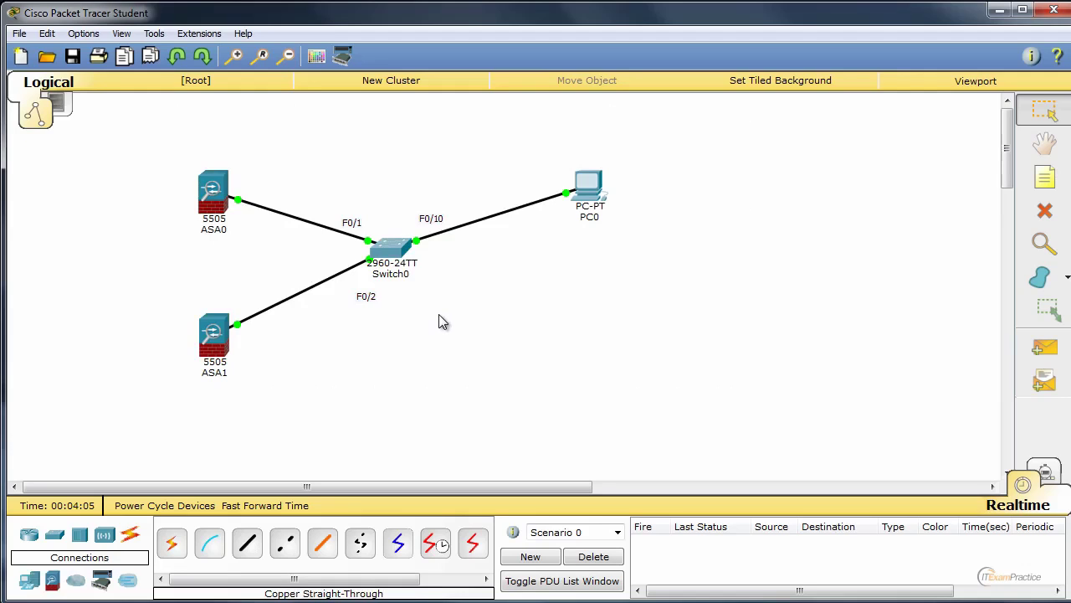
click(397, 251)
drag(407, 215, 737, 141)
In Switch0's CLI, enter privileged and global configuration mode with en and conf t.
click(602, 149)
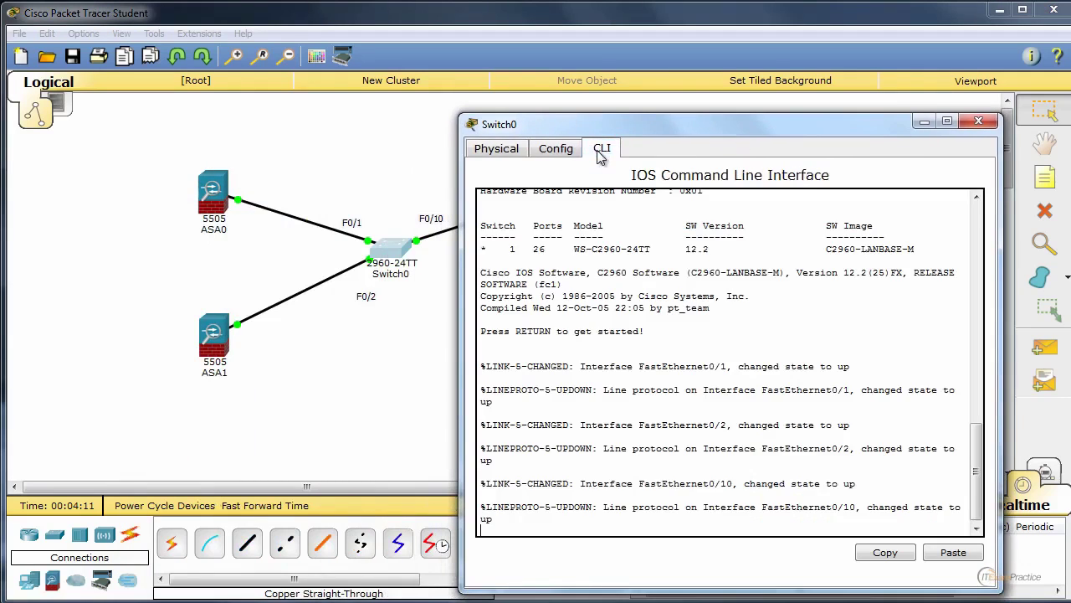
key(Return)
key(Return)
key(Return)
text(e)
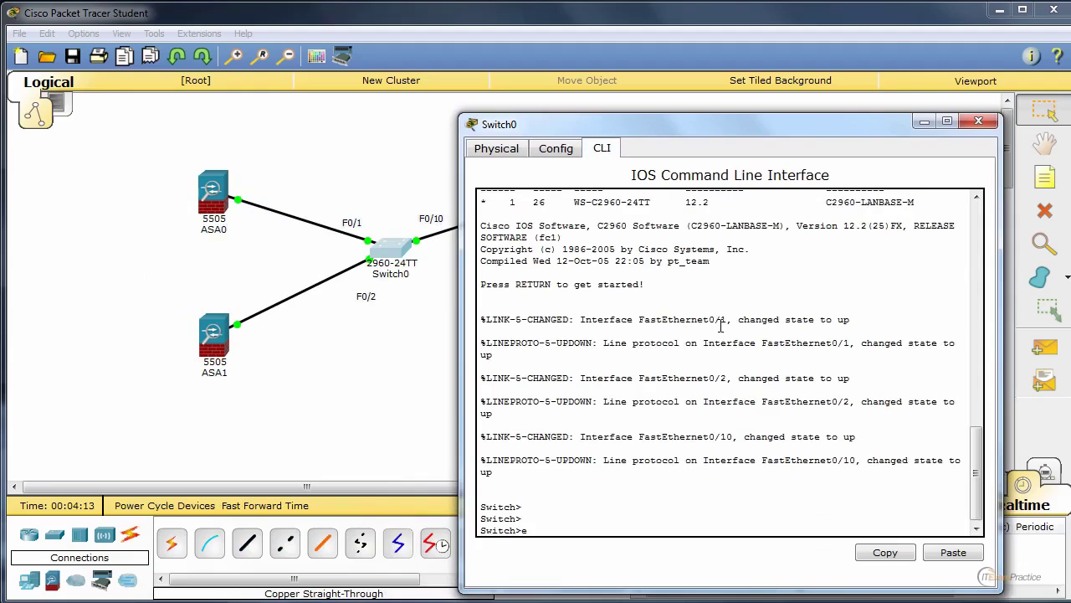
text(n)
key(Return)
text(con)
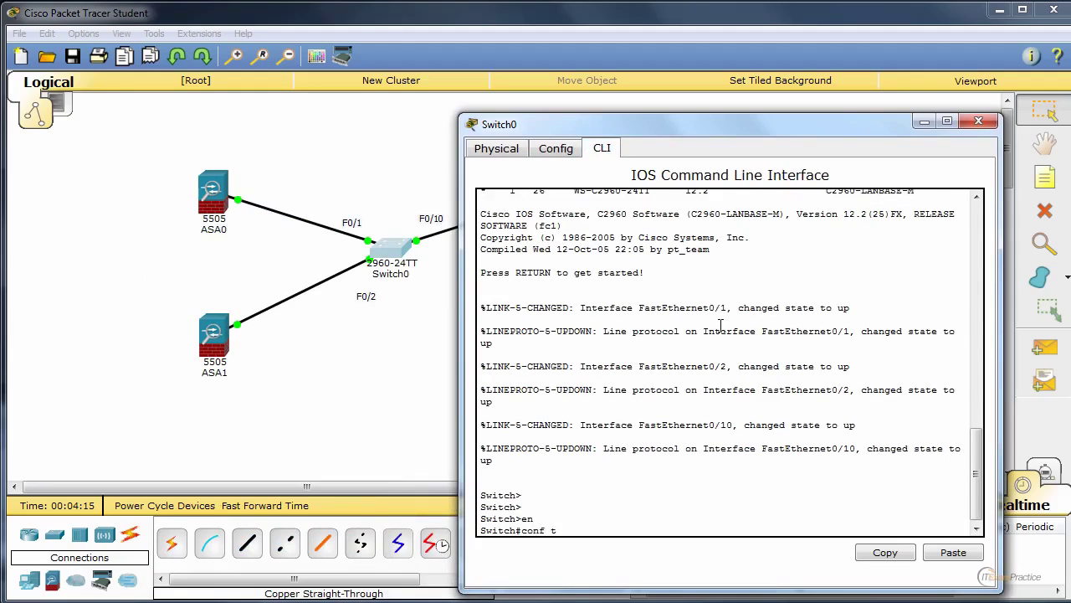
text(f t)
key(Return)
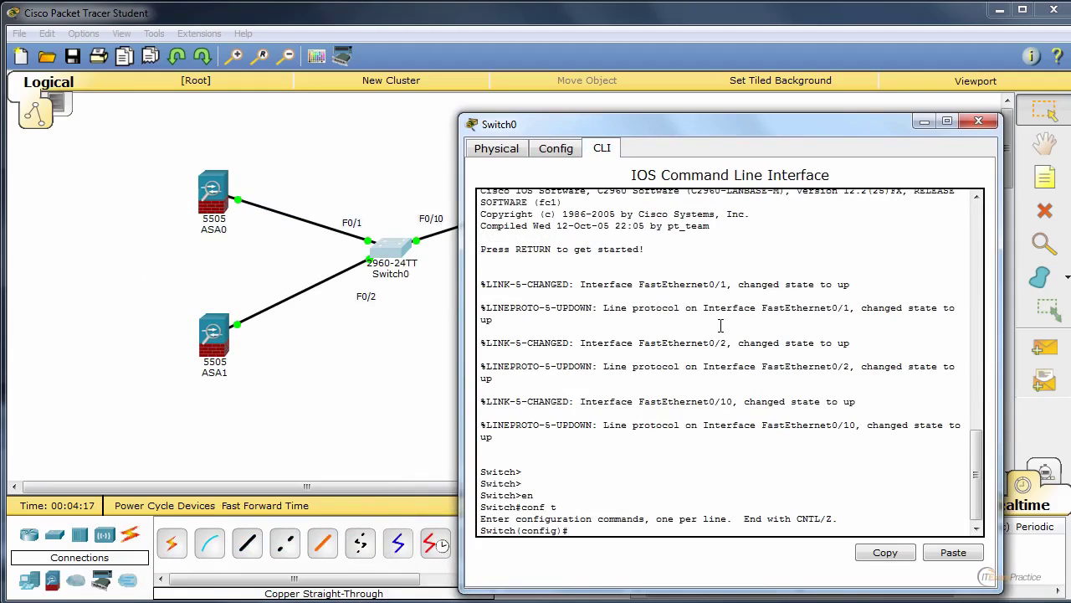
Enable ip dhcp snooping globally and ip dhcp snooping vlan 1.
text(ip dh)
key(Tab)
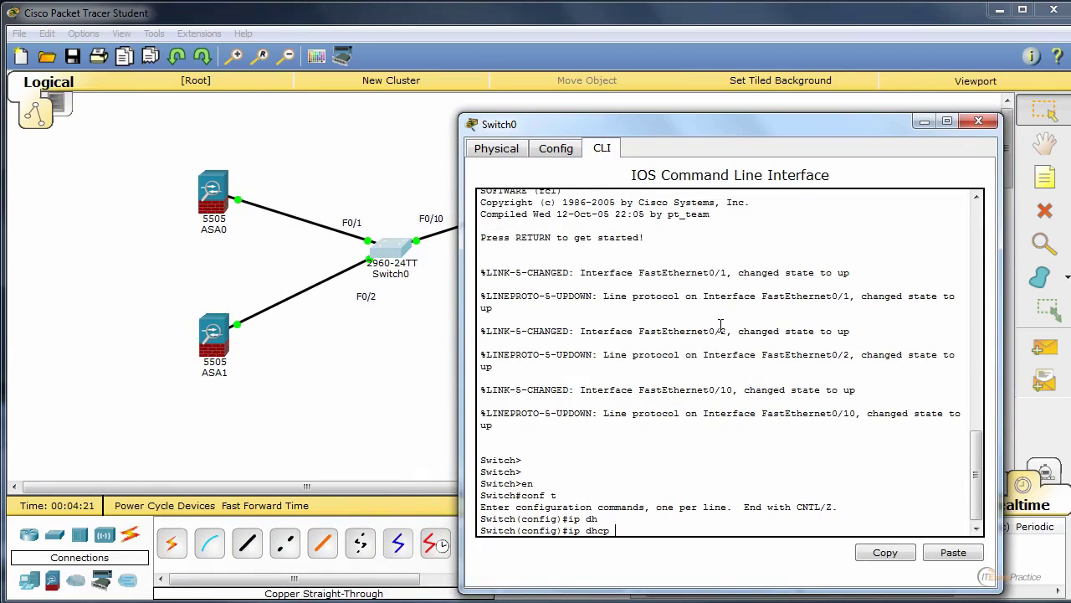
text(sn)
key(Tab)
key(Return)
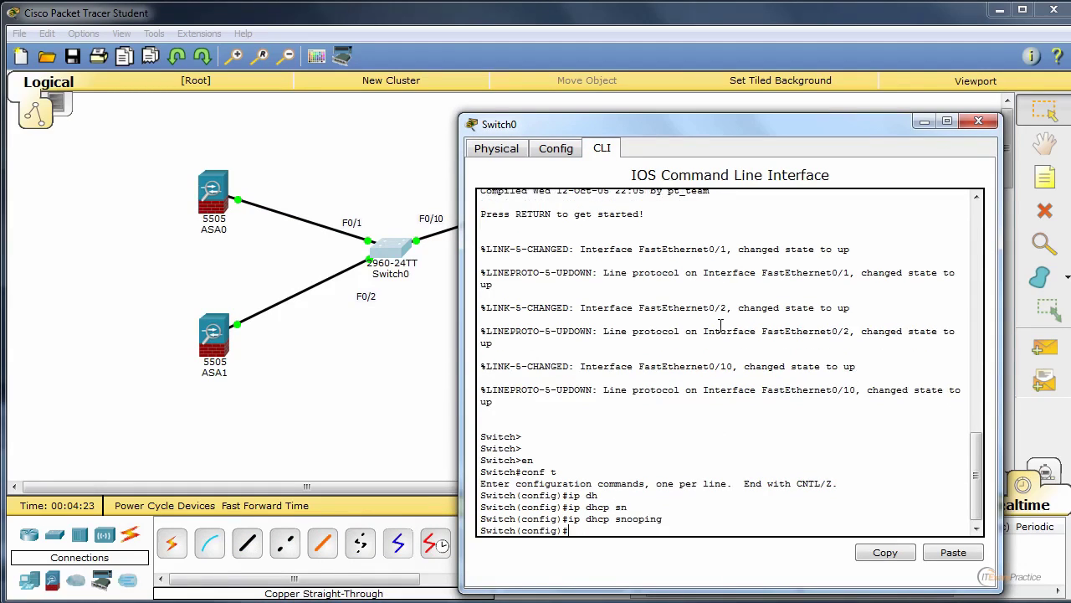
key(Up)
text(vl)
key(Tab)
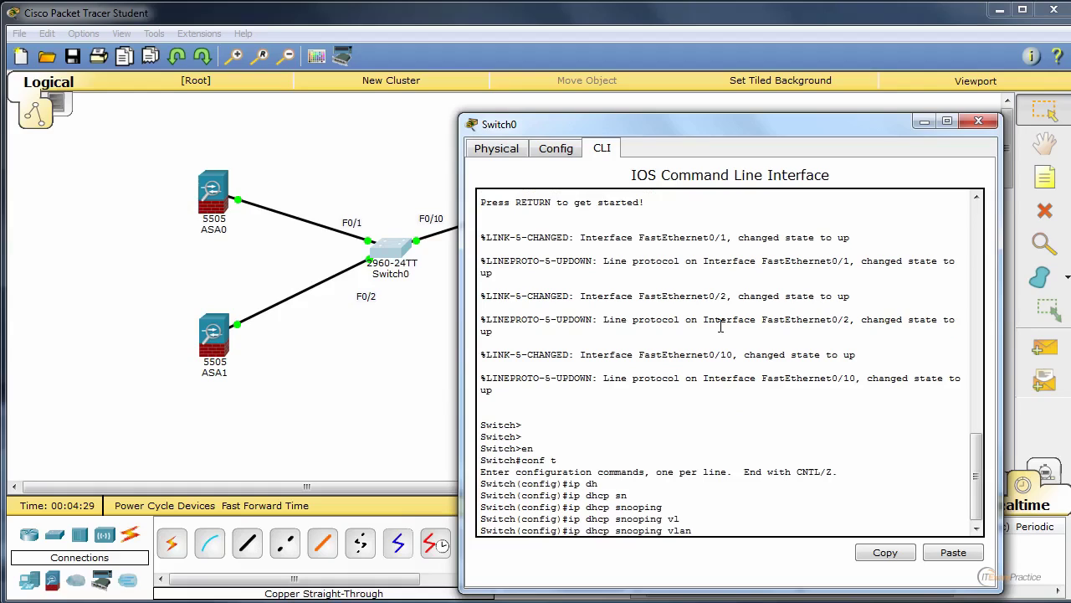
text(1)
key(Return)
Verify with do sh vlan that VLAN 1 holds all ports, exit configuration, and close the window.
text(do sh vla)
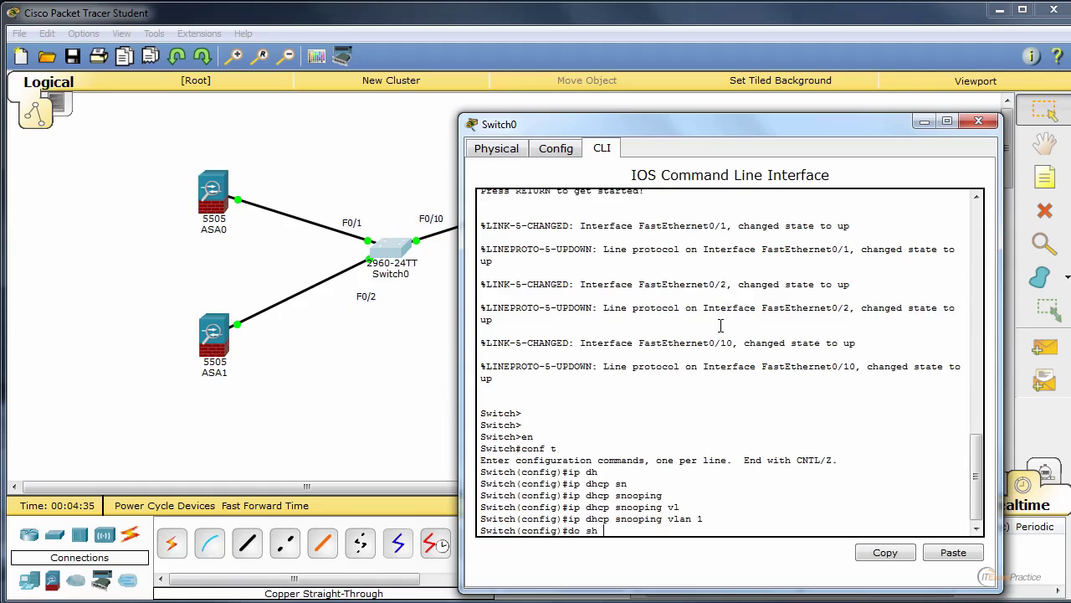
key(Return)
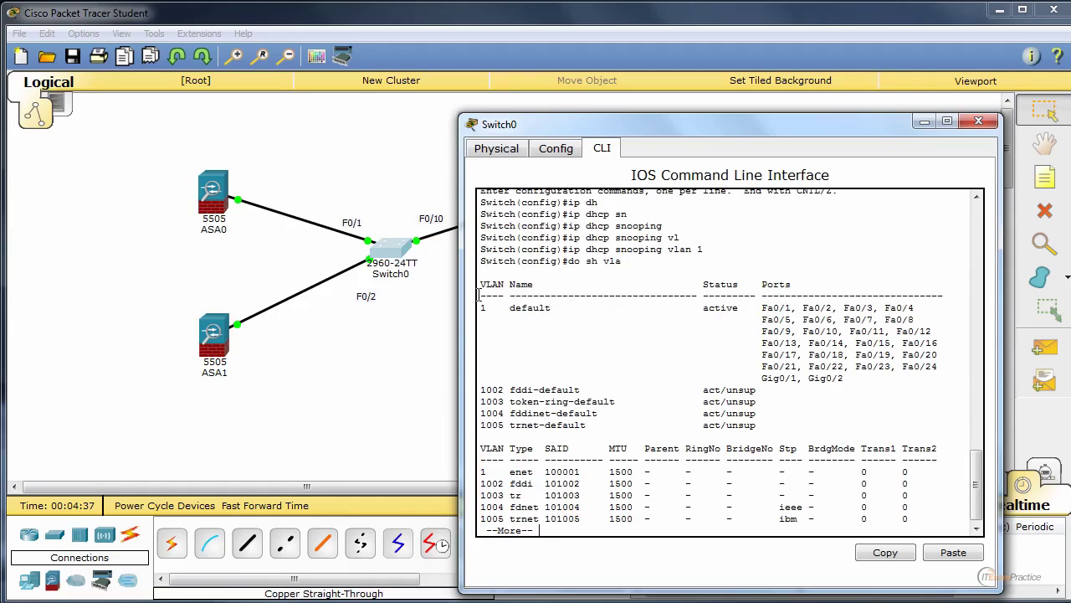
drag(504, 308, 890, 383)
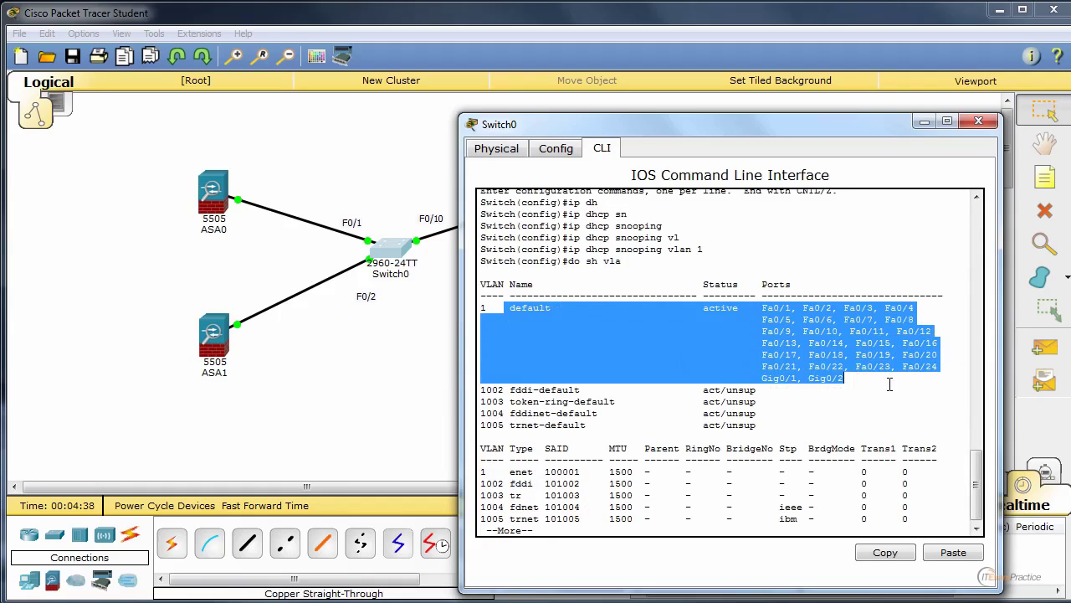
click(865, 355)
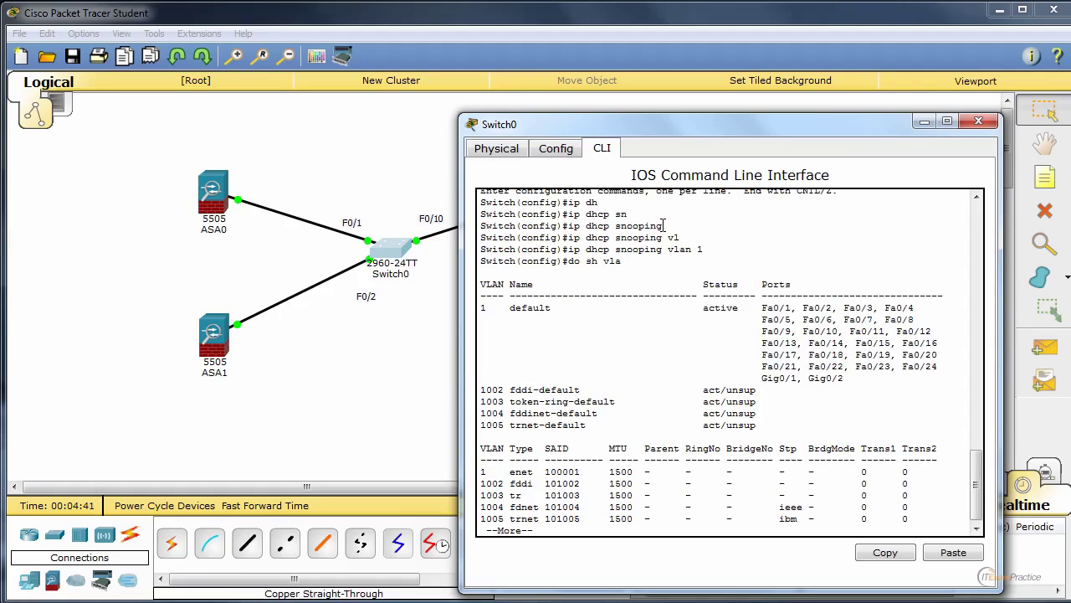
drag(662, 226, 546, 227)
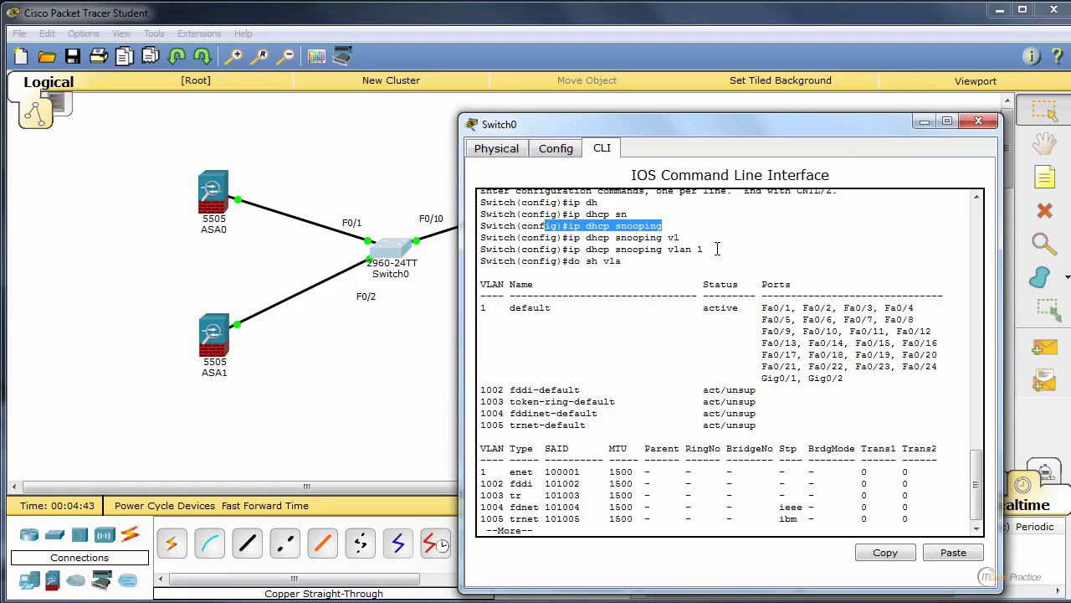
drag(707, 249, 576, 253)
key(space)
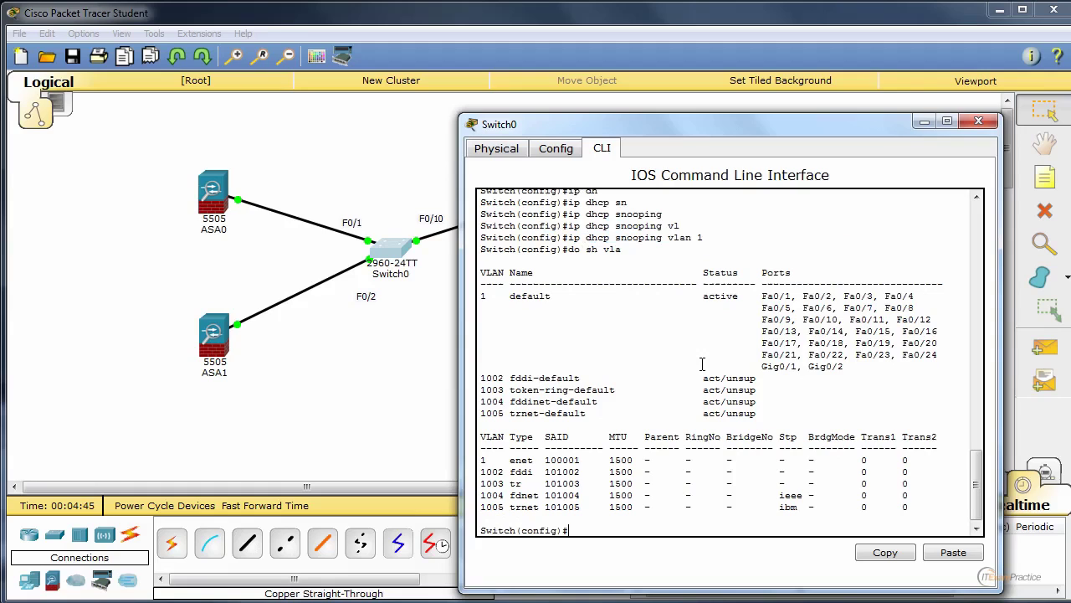
key(ctrl+z)
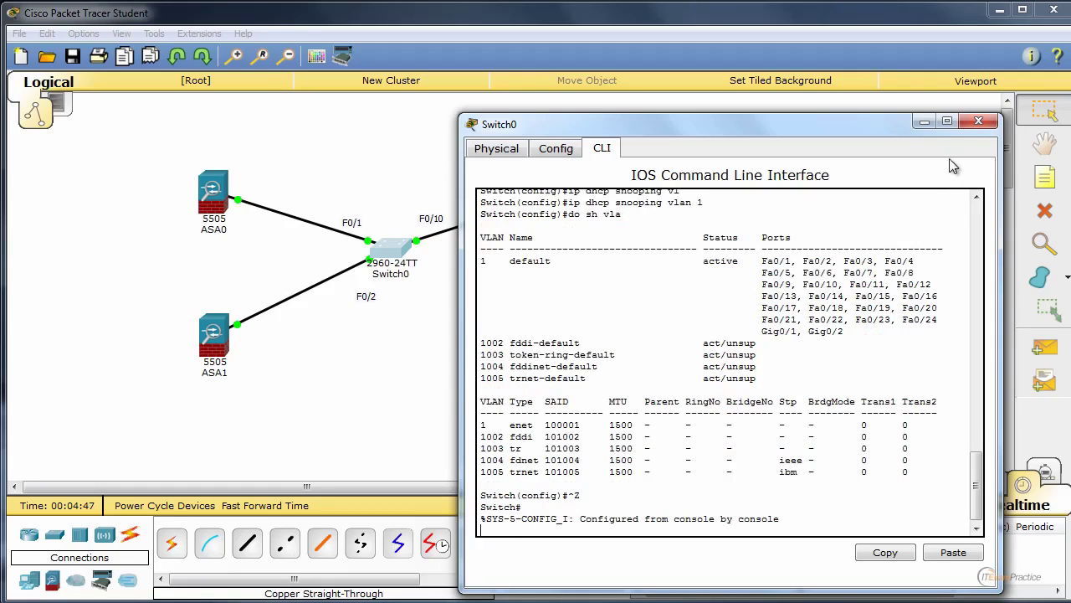
click(978, 122)
Set PC0 to DHCP, see it fall back to APIPA 169.254.7.70, then close its window.
click(589, 186)
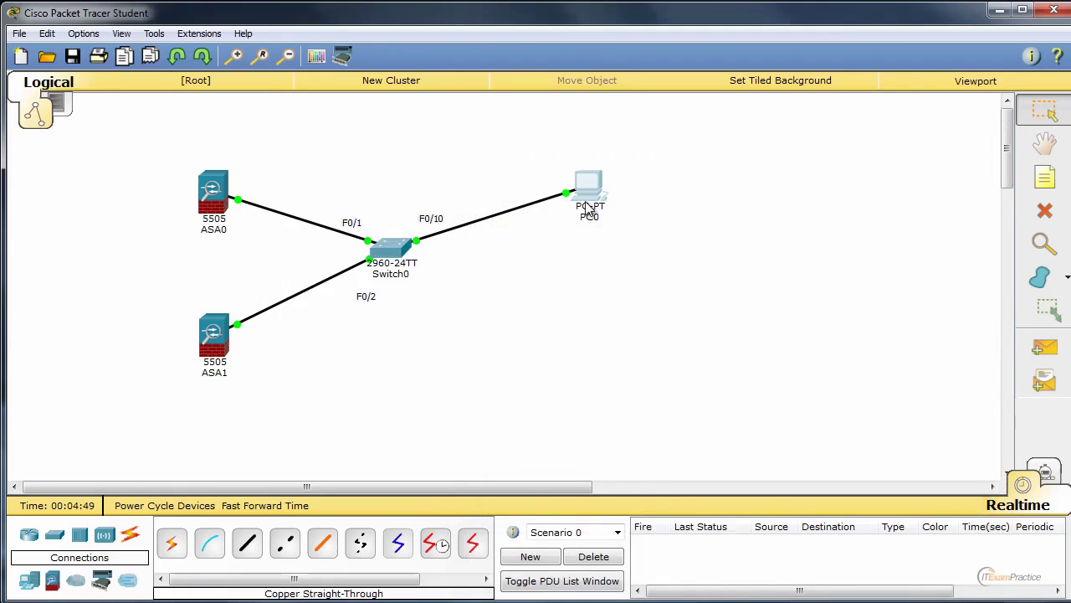
drag(400, 231, 841, 134)
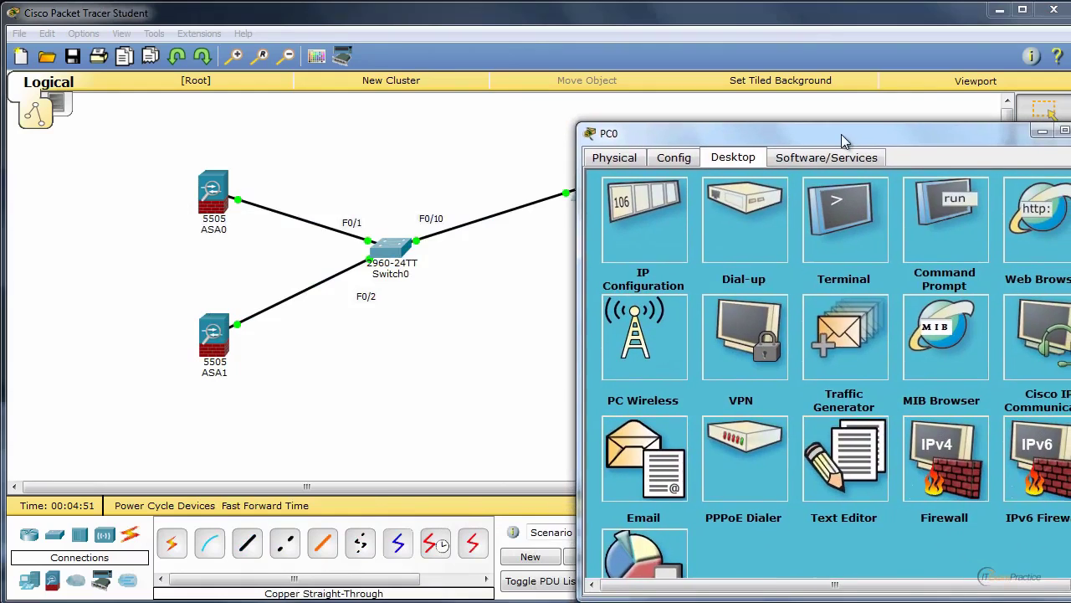
click(678, 200)
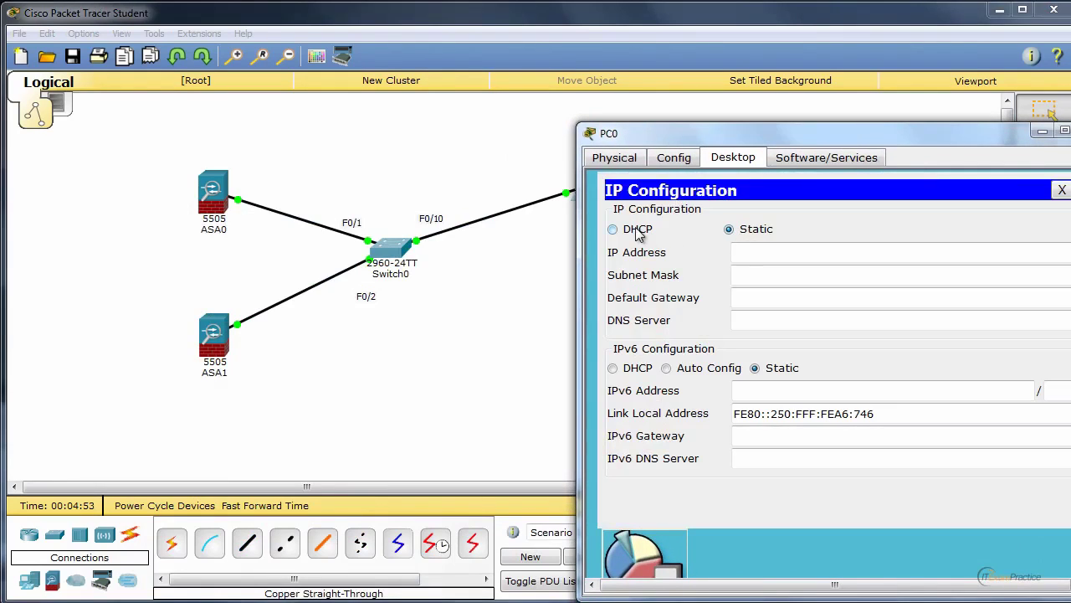
click(614, 230)
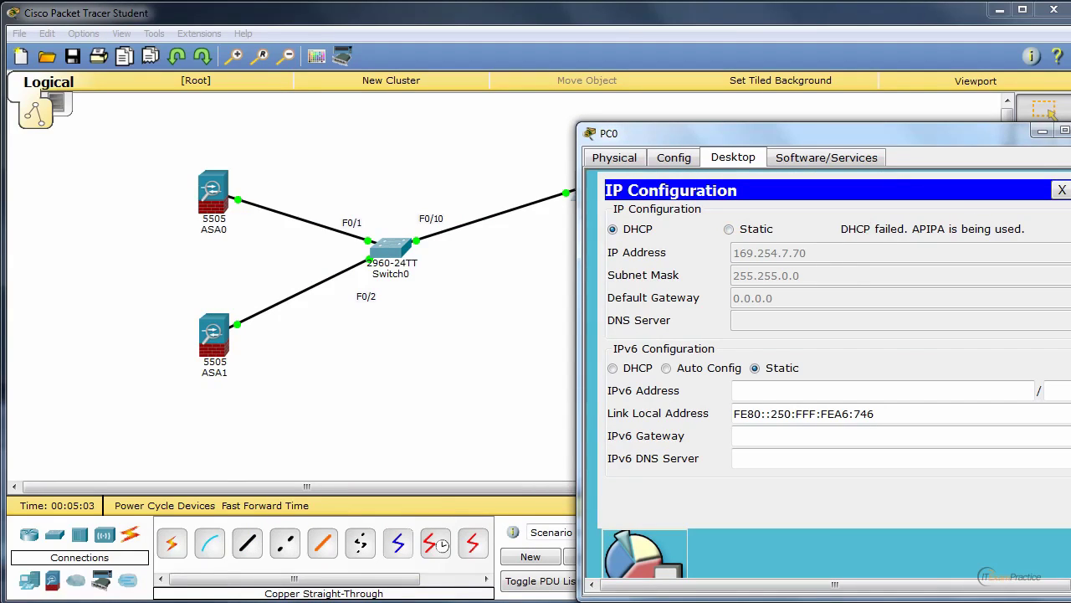
key(alt+F4)
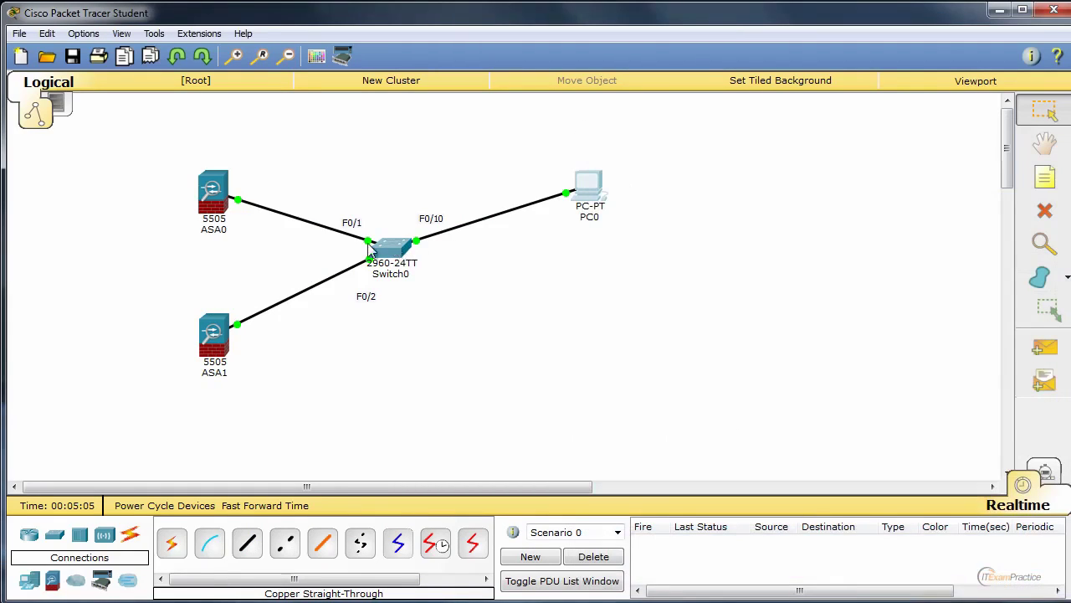
Select ASA0, Switch0 and the F0/1 link on the canvas, then open Switch0's CLI.
drag(308, 180, 371, 235)
click(473, 319)
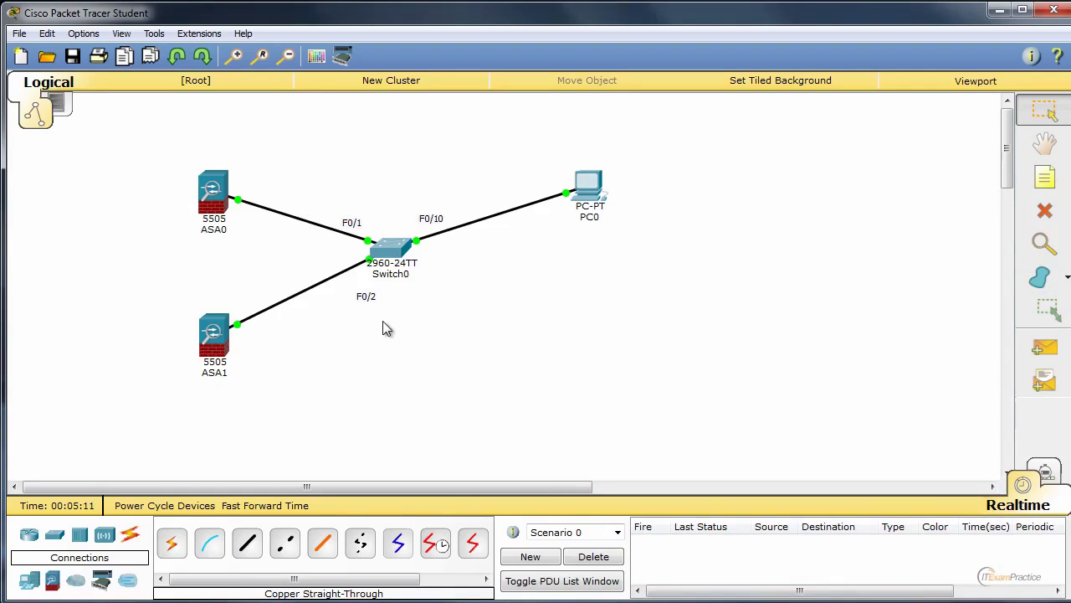
drag(157, 148, 277, 261)
drag(305, 177, 721, 124)
click(403, 253)
Enter global configuration and interface f0/1 configuration on Switch0.
key(Return)
key(Return)
key(Return)
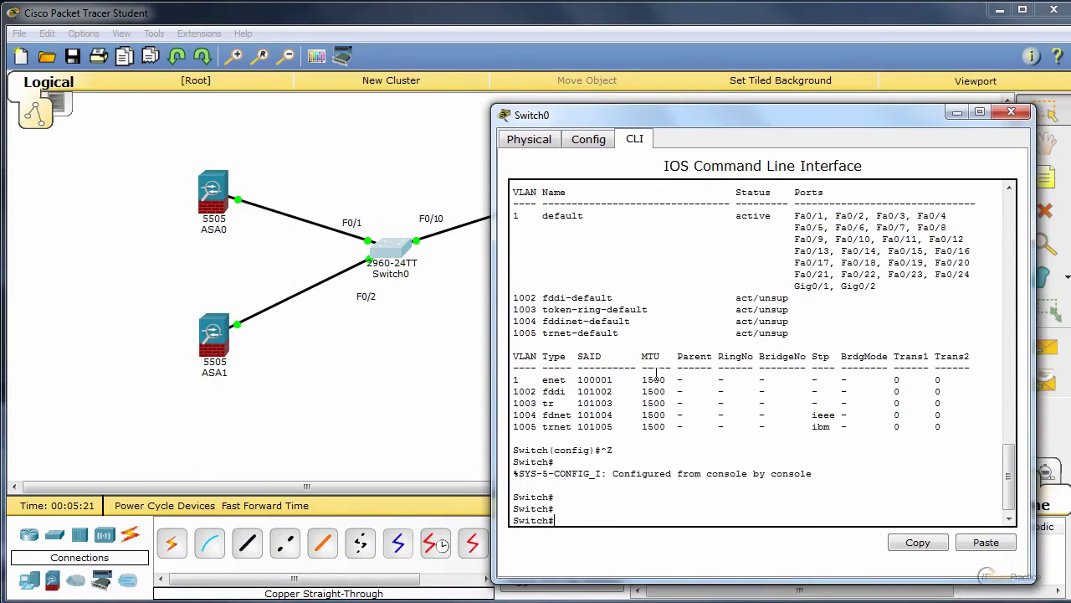
text(conf t)
key(Return)
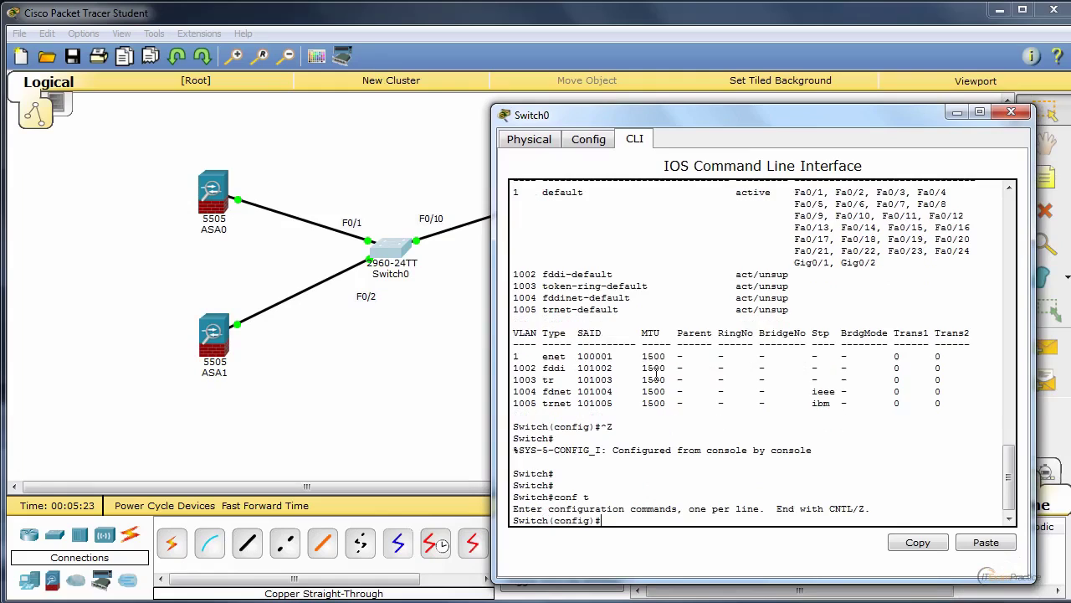
text(int f0/1)
key(Return)
Apply ip dhcp snooping trust to F0/1, return to Switch#, and close the window.
text(ip dh)
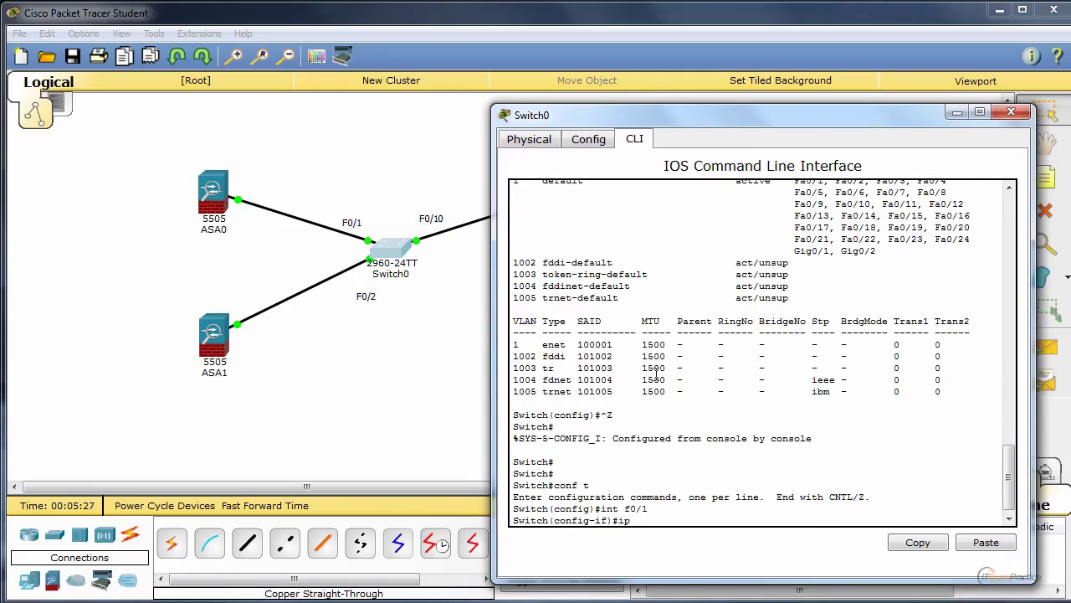
key(Tab)
text(sn)
key(Tab)
text(tr)
key(Tab)
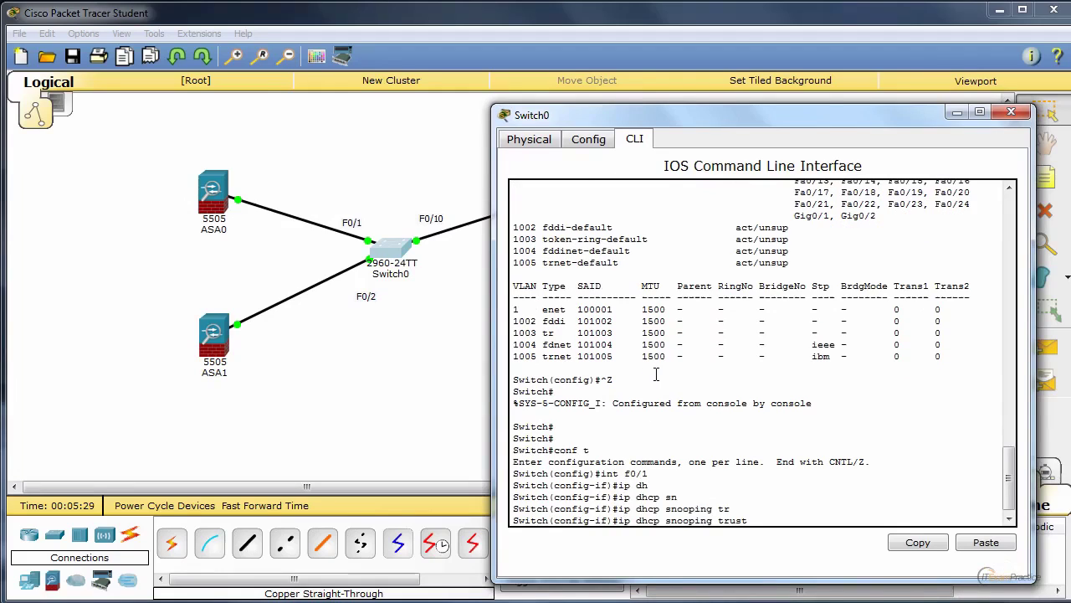
key(Return)
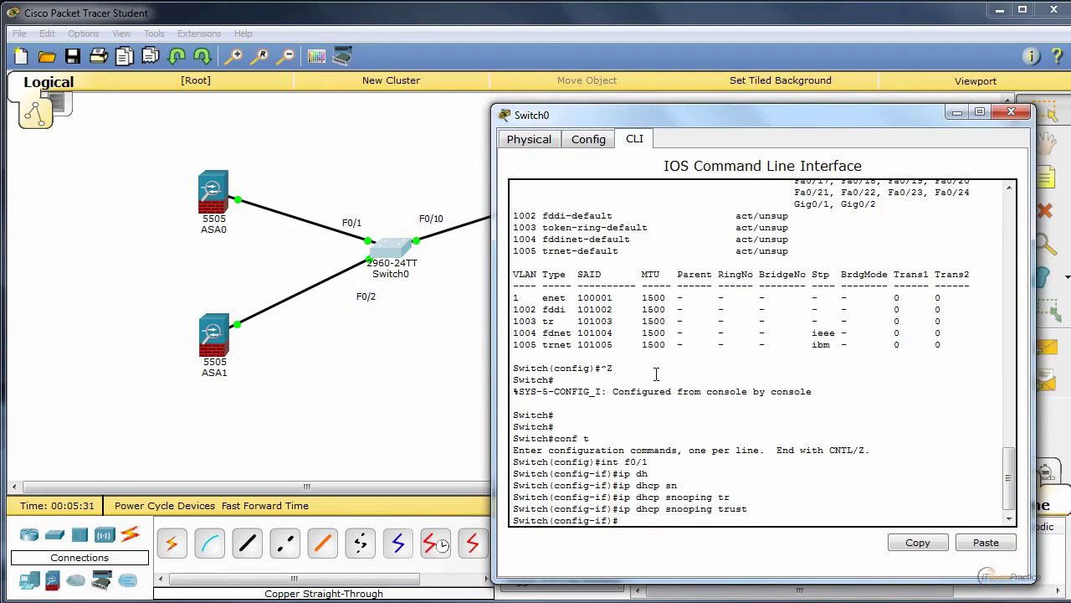
key(ctrl+z)
key(Return)
key(Return)
key(Return)
key(Return)
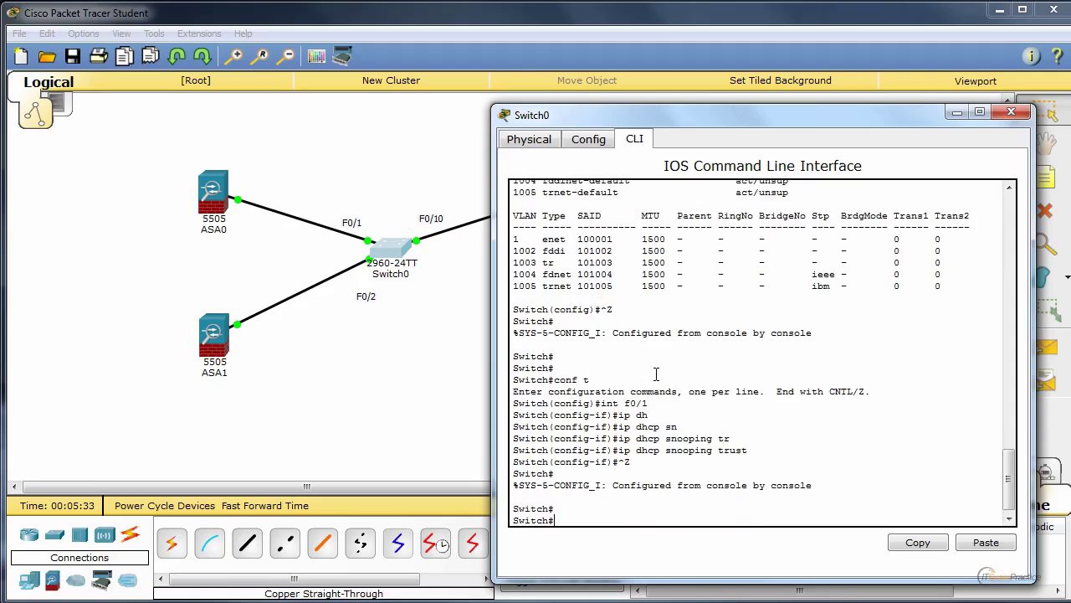
click(1010, 114)
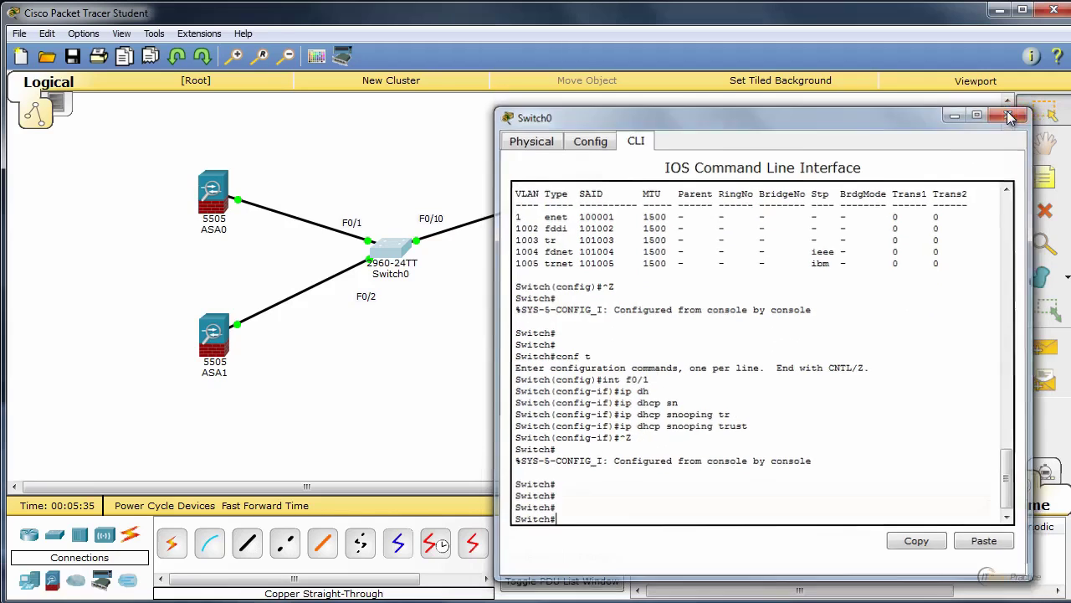
Confirm PC0's IP Configuration shows the DHCP-assigned 192.168.1.6, then close PC0's window.
click(591, 185)
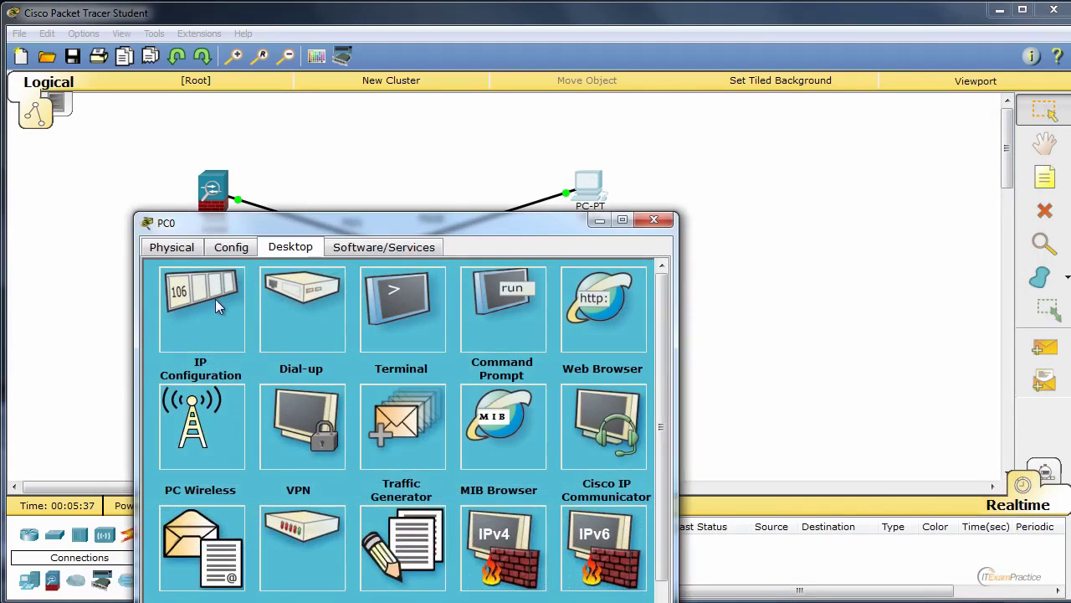
click(212, 303)
drag(296, 222, 677, 99)
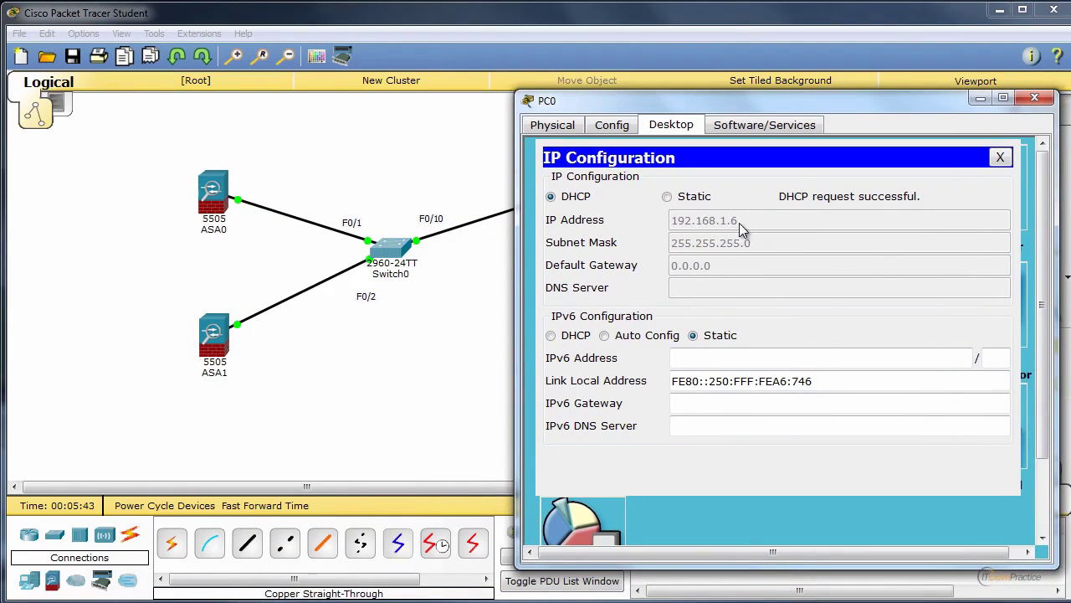
click(1036, 99)
In Switch0's CLI, run 'show ip dhcp snooping binding' using Tab completion.
click(399, 254)
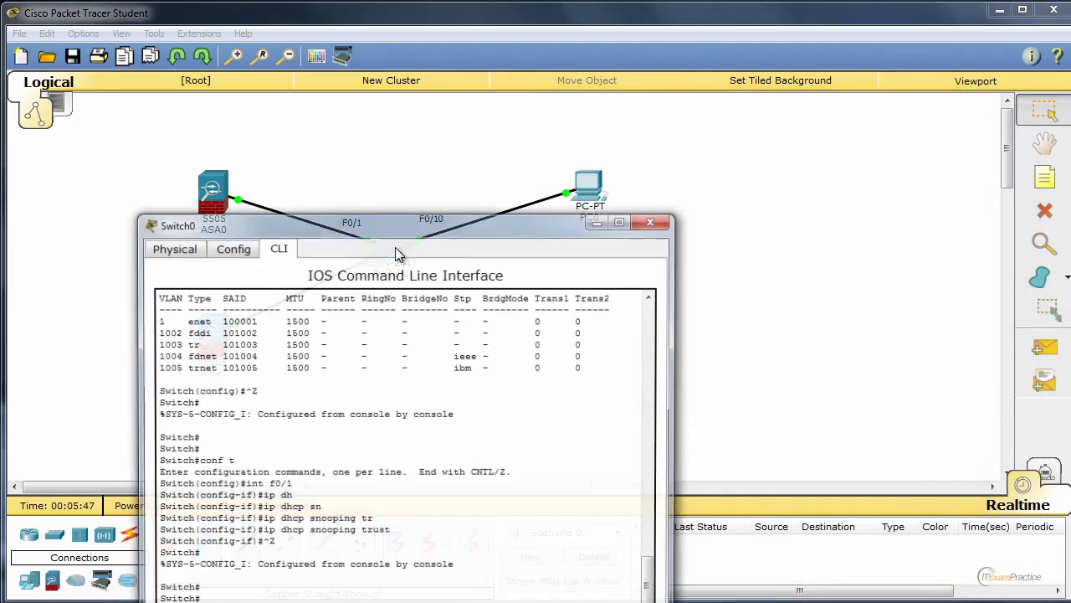
drag(388, 226, 715, 118)
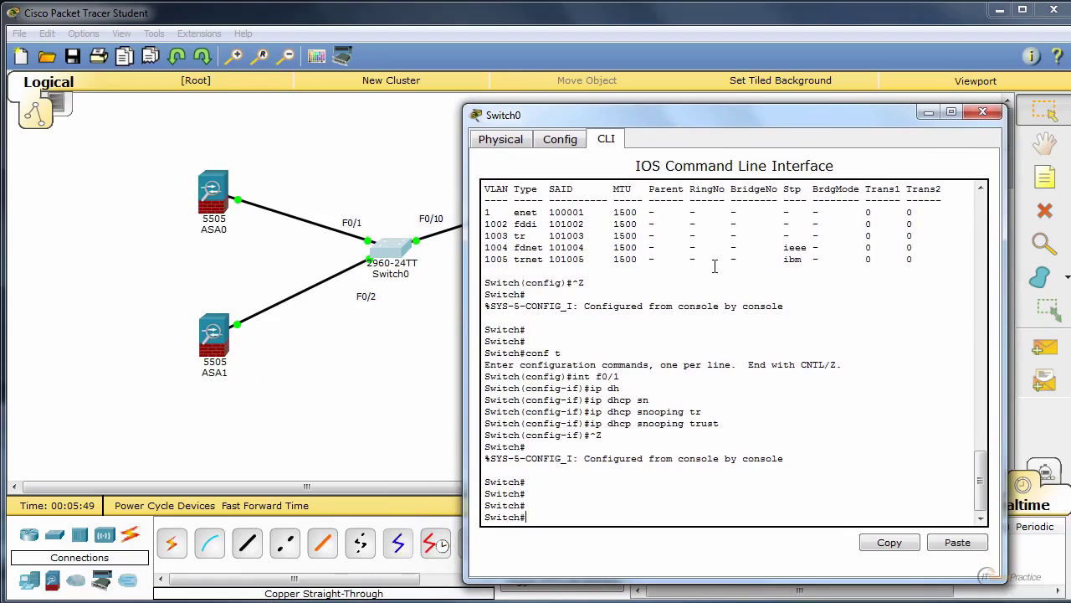
text(sh ip dj)
key(Tab)
text(h)
key(Tab)
text(sn)
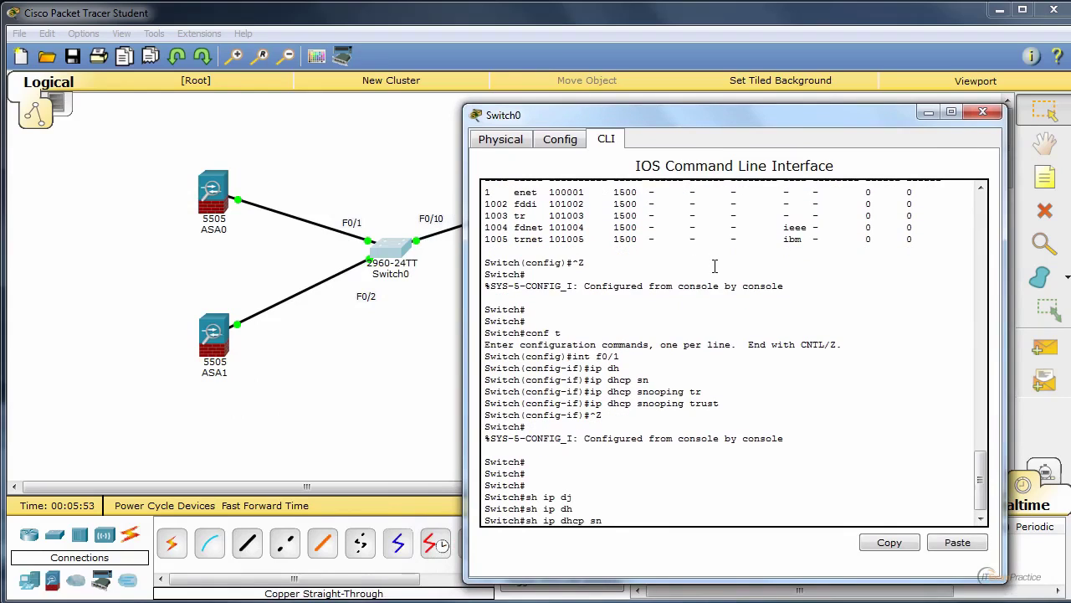
key(Tab)
text(bi)
key(Tab)
key(Return)
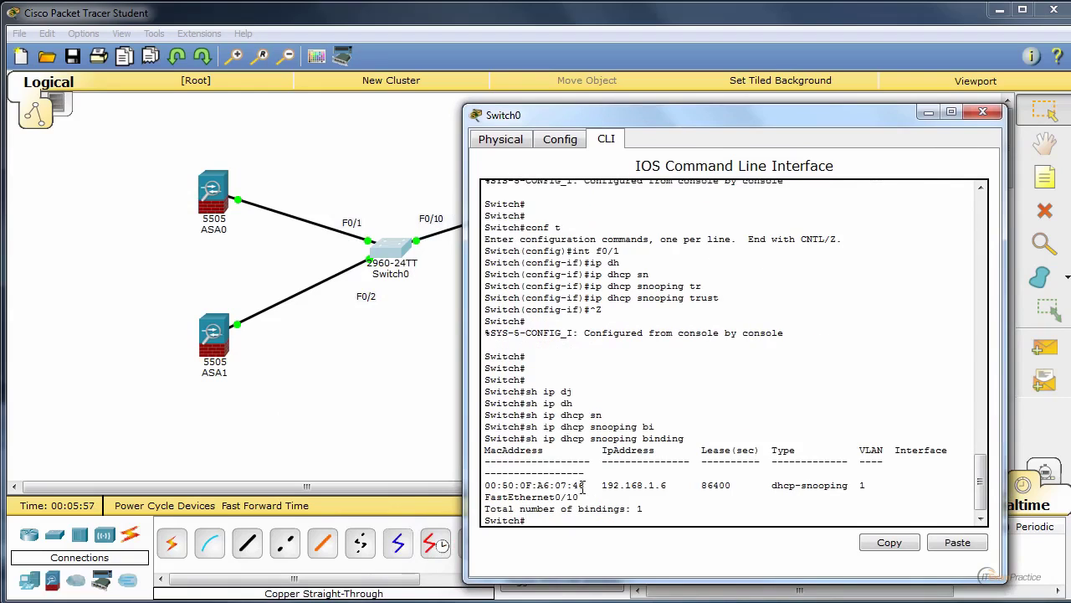
Highlight the bound MAC address and the 192.168.1.6 IP address in the binding output.
drag(585, 486, 484, 485)
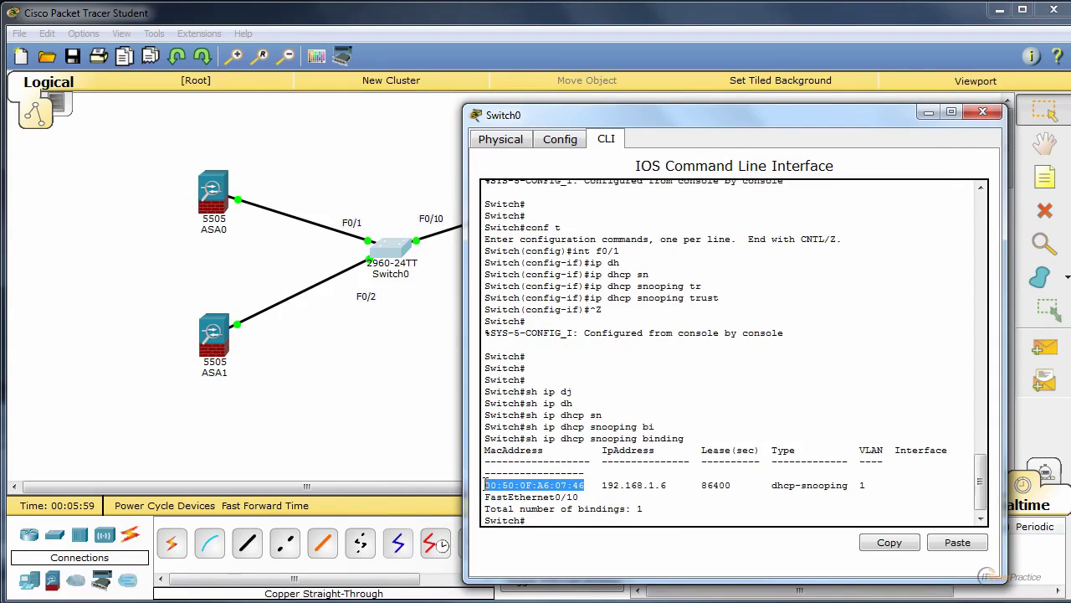
drag(575, 123, 501, 105)
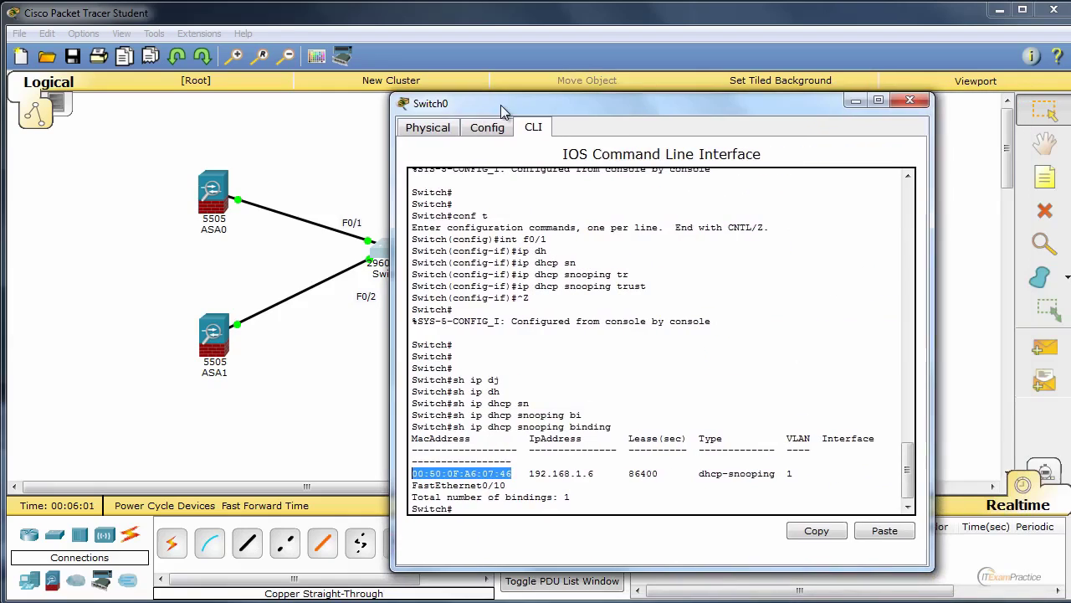
drag(605, 473, 546, 476)
click(530, 478)
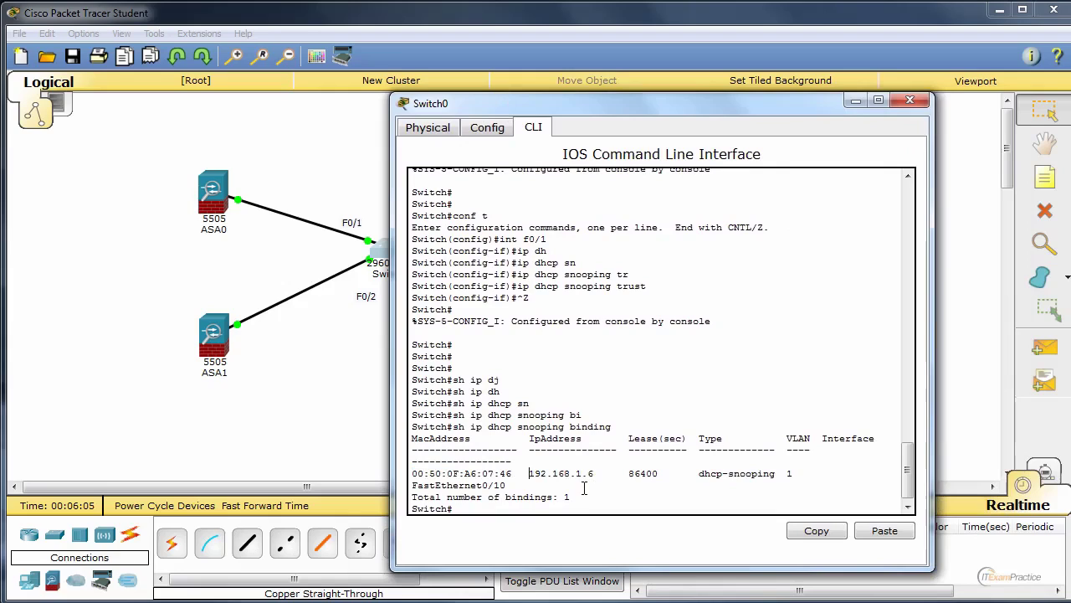
Enter 'debug ip dhcp snooping event' on Switch0, using ? to list the available options.
text(debu)
key(Tab)
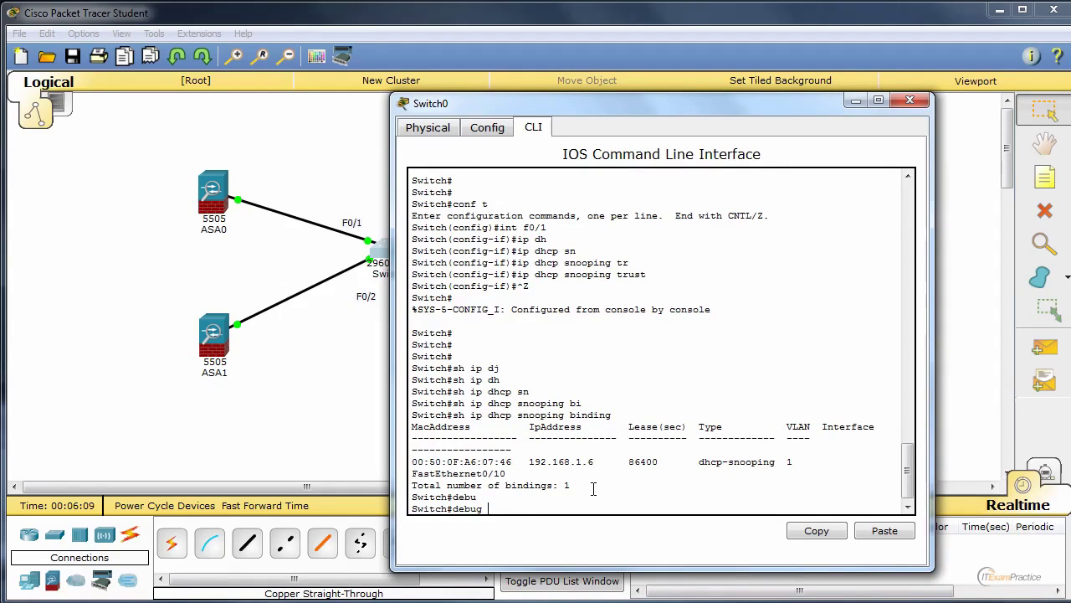
text(dh)
key(Tab)
key(BackSpace)
key(BackSpace)
text(ip dh)
key(Tab)
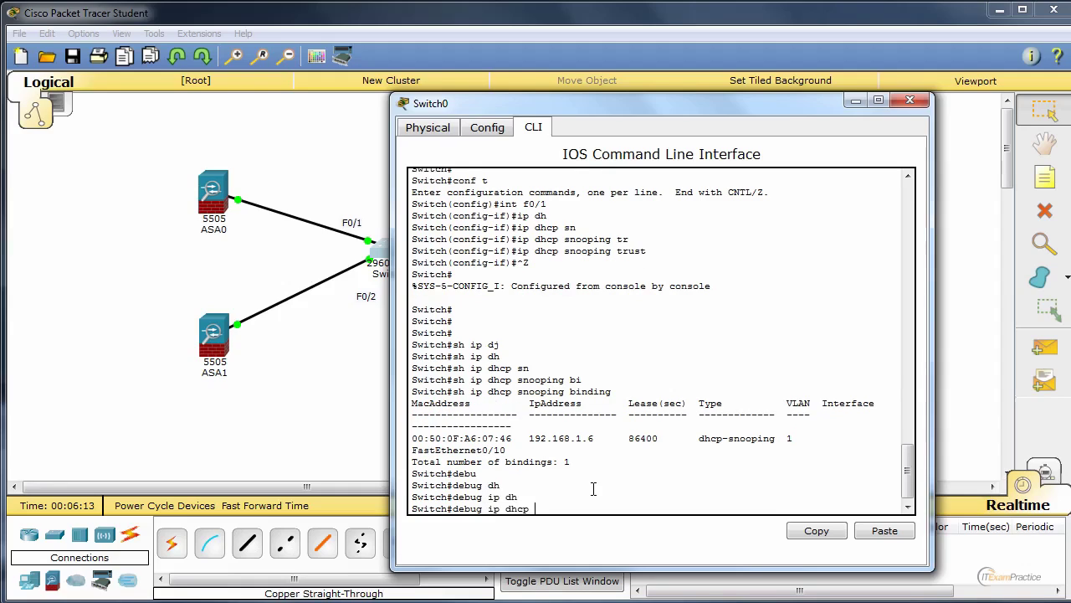
text(sn)
key(Tab)
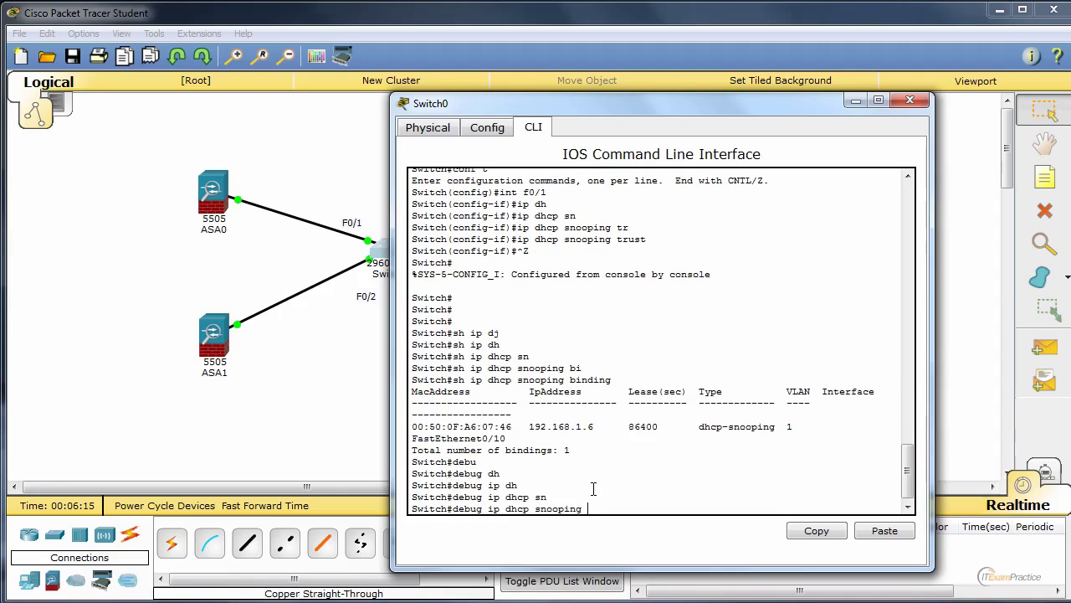
text(?e)
key(Tab)
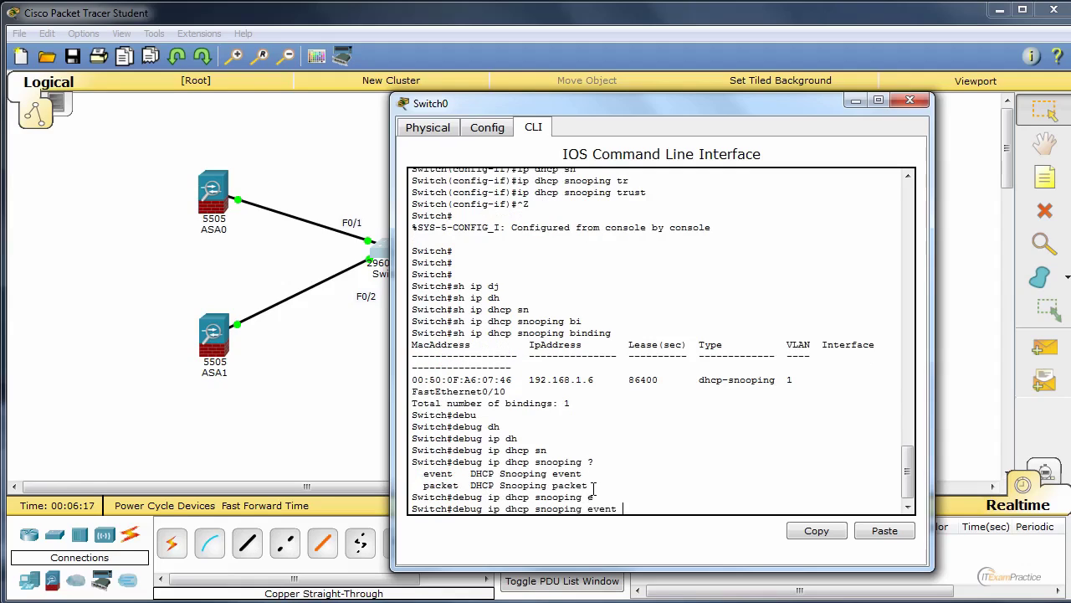
key(Return)
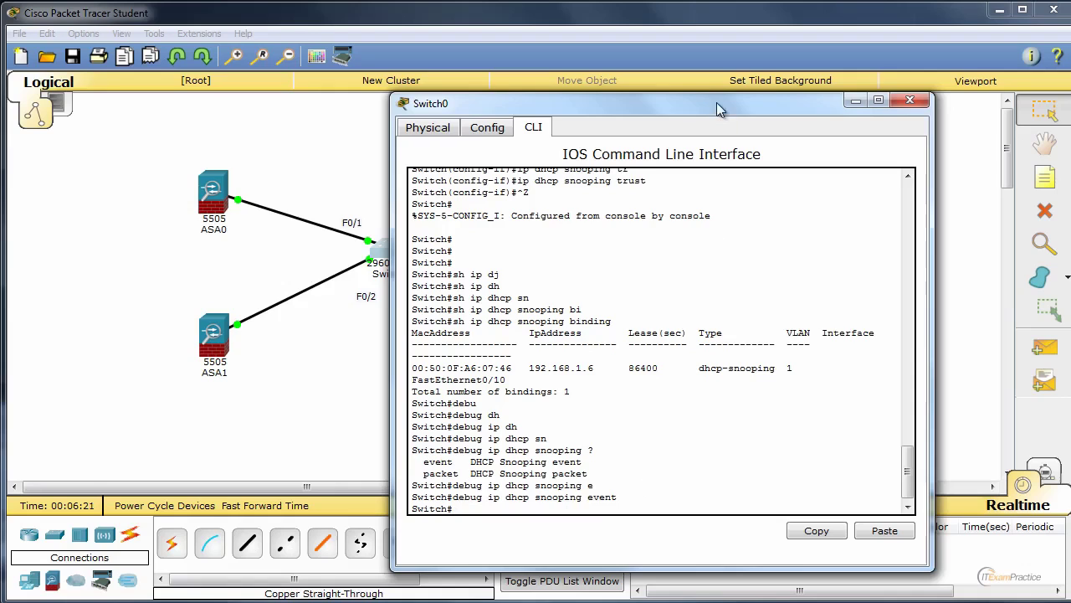
Arrange the Switch0 console and PC0's window side by side.
drag(724, 106, 368, 77)
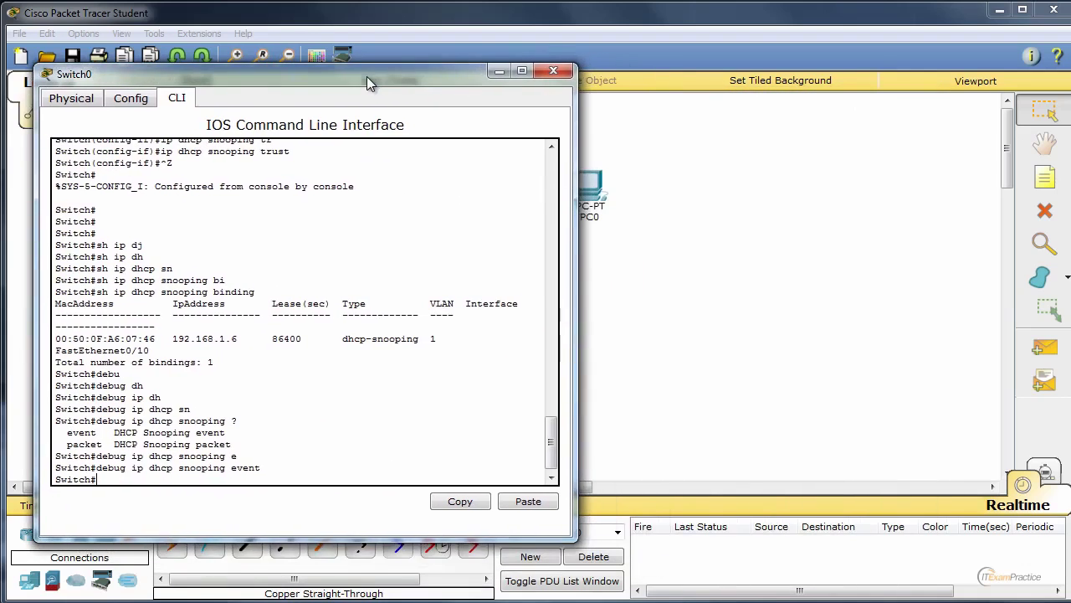
click(586, 191)
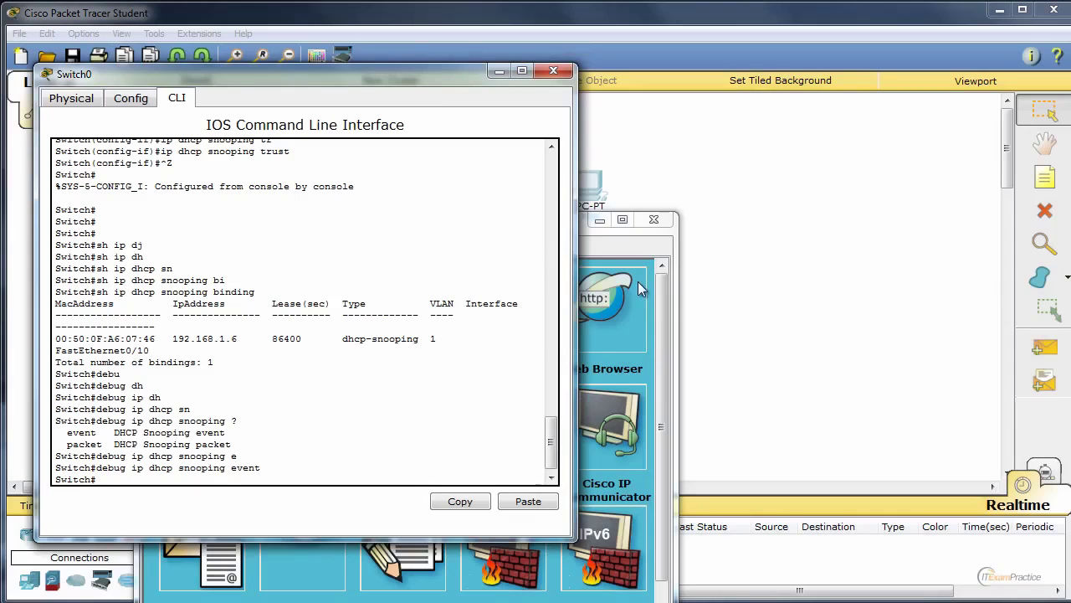
click(640, 254)
drag(510, 224, 868, 73)
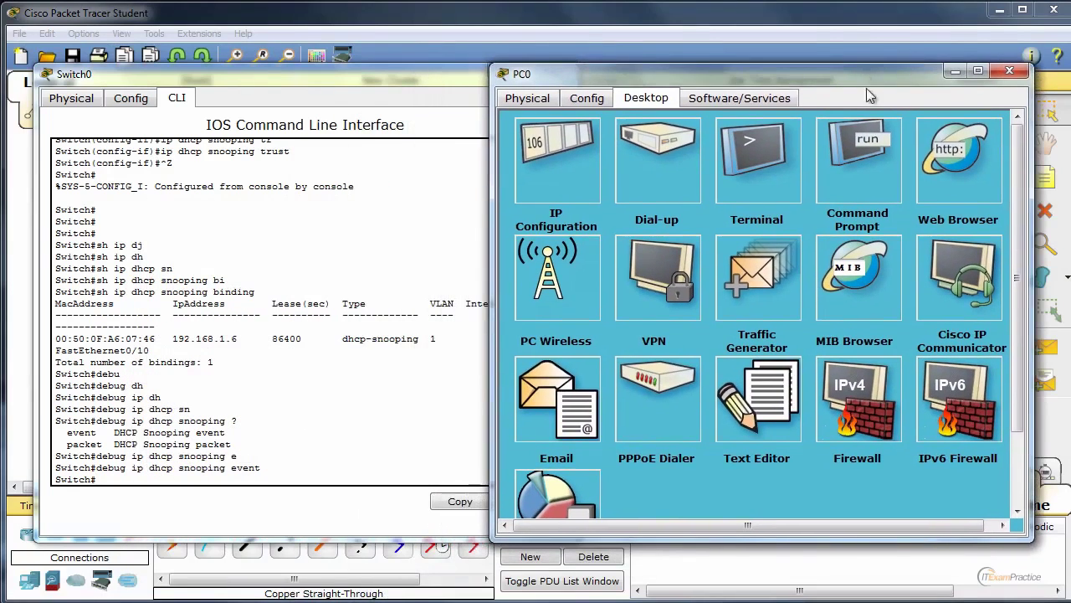
Switch PC0 from Static to DHCP to get 192.168.1.5; highlight Switch0's FastEthernet0/10 add-binding log.
click(554, 152)
click(678, 172)
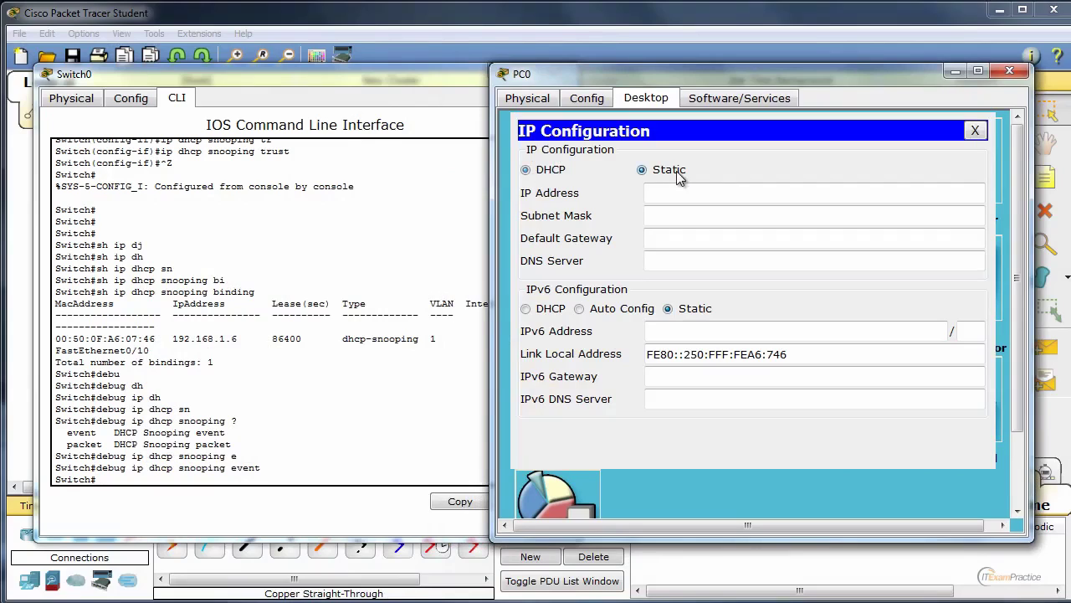
click(552, 173)
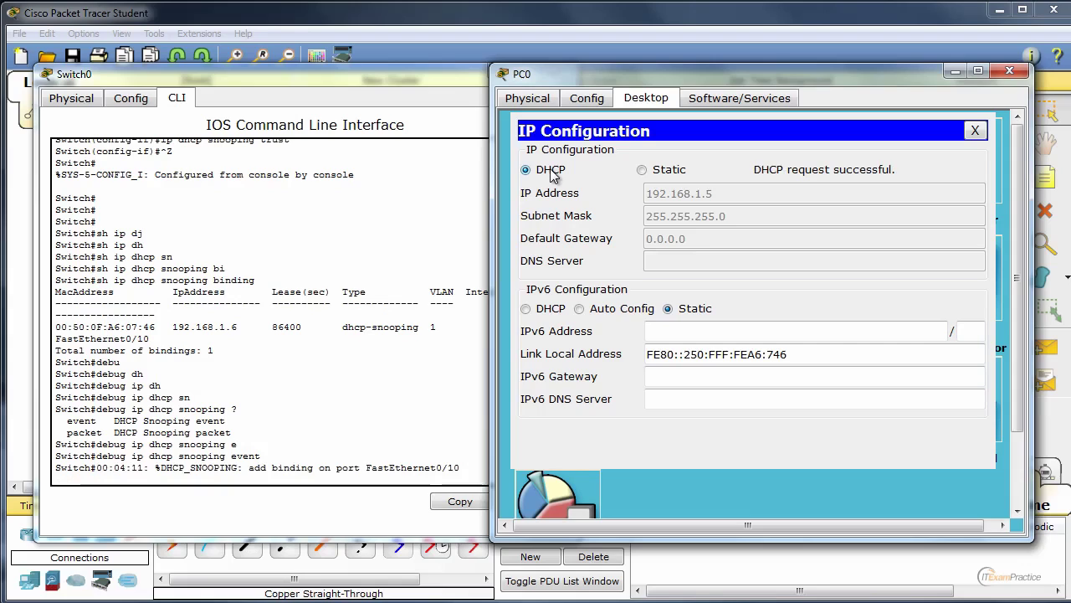
drag(442, 467, 221, 467)
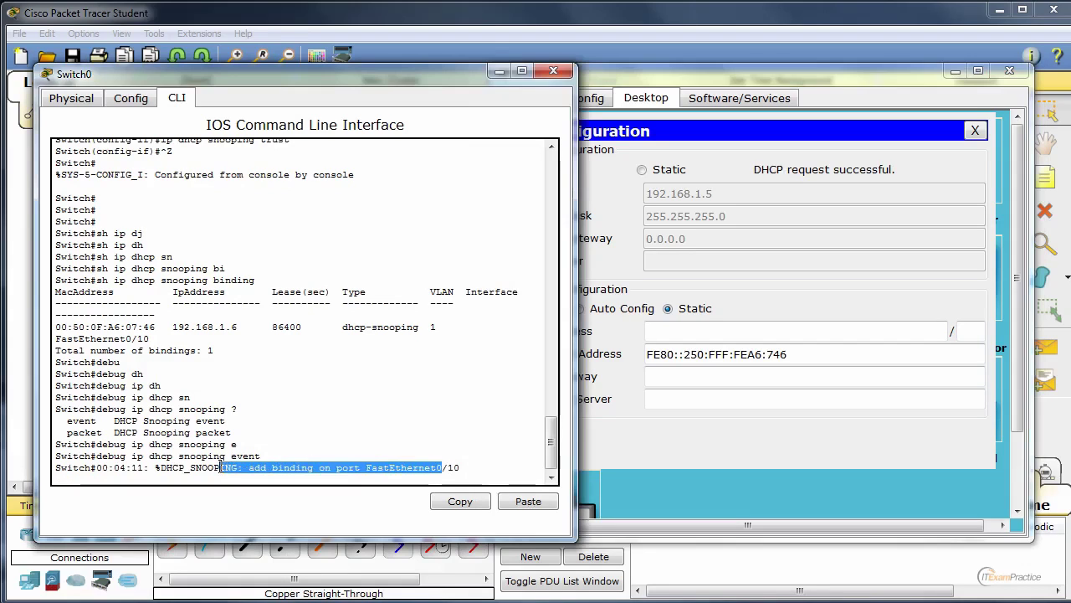
Edit the recalled debug command into 'debug ip dhcp snooping packet' and run it on Switch0.
click(213, 438)
key(Return)
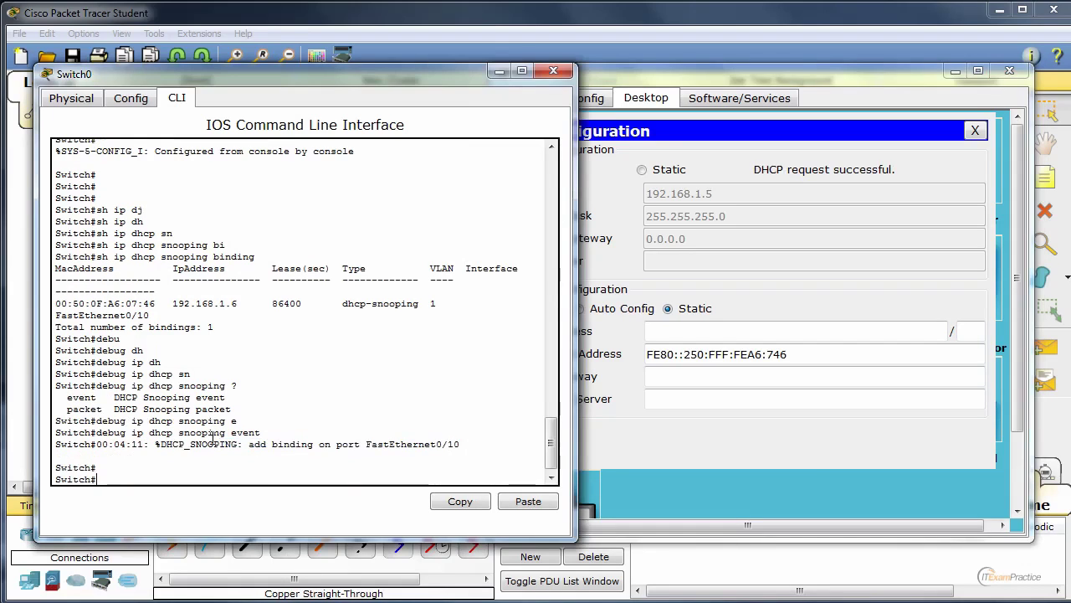
key(Up)
key(BackSpace)
key(BackSpace)
key(BackSpace)
key(BackSpace)
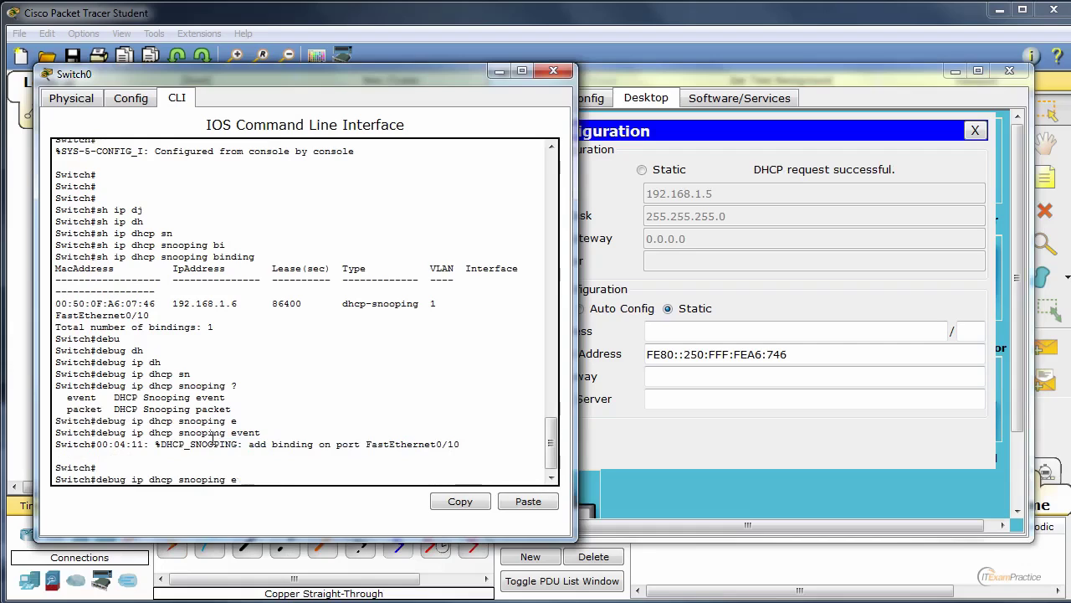
text(pac)
key(Tab)
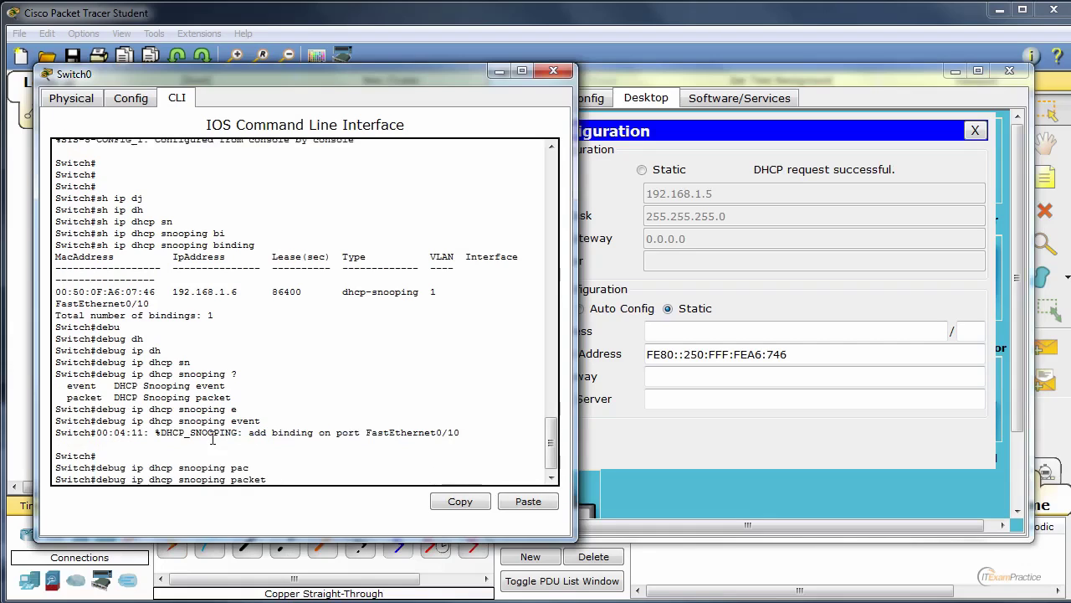
key(Return)
Toggle PC0 from Static back to DHCP to renew 192.168.1.6 and view the packet debug output.
click(683, 167)
click(676, 171)
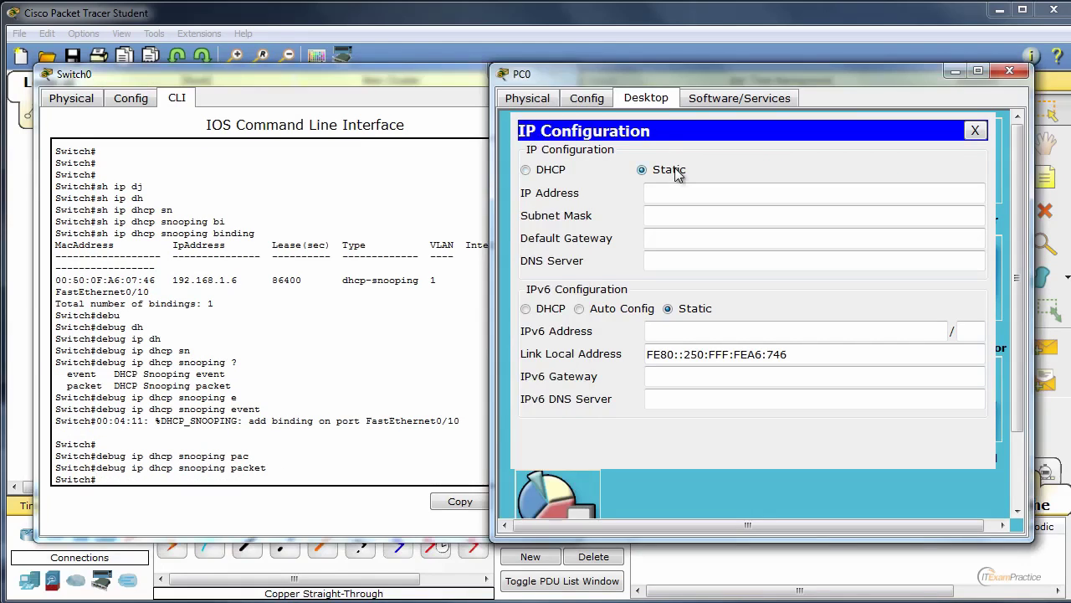
click(545, 172)
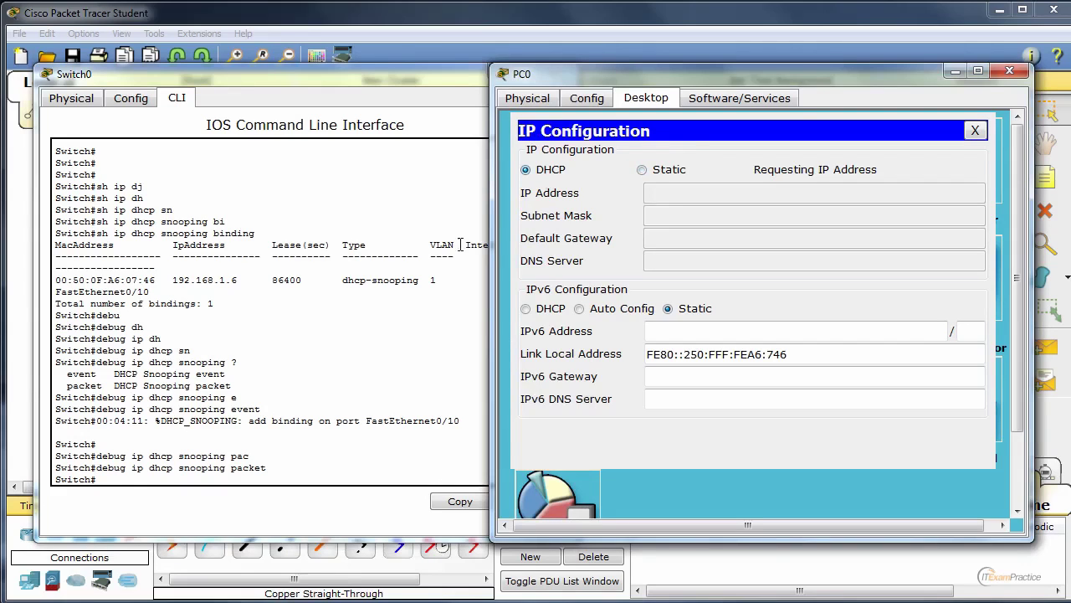
click(350, 289)
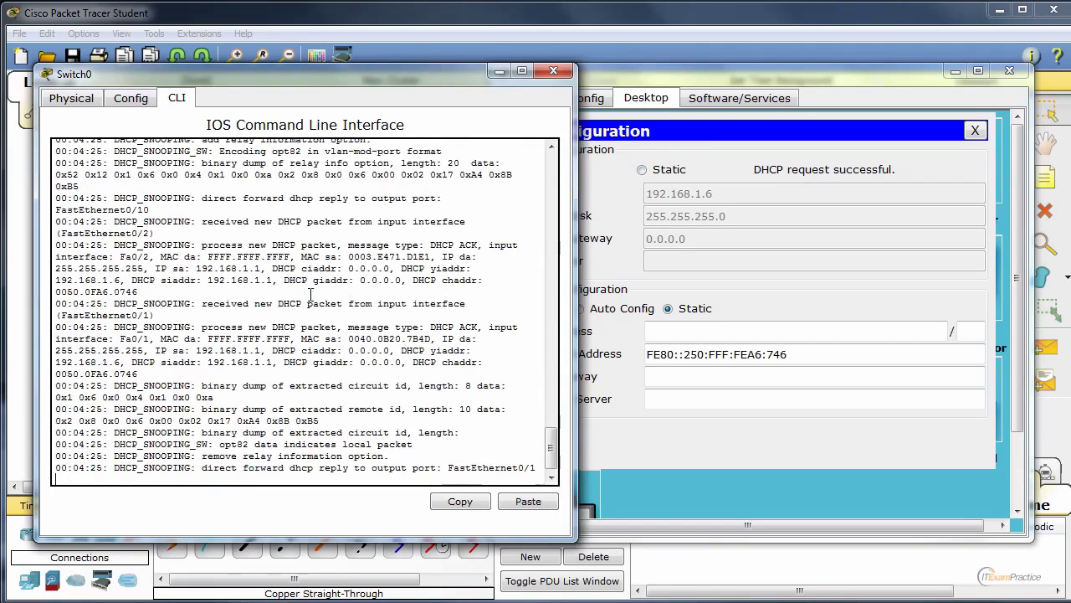
scroll(200, 179, up, 3)
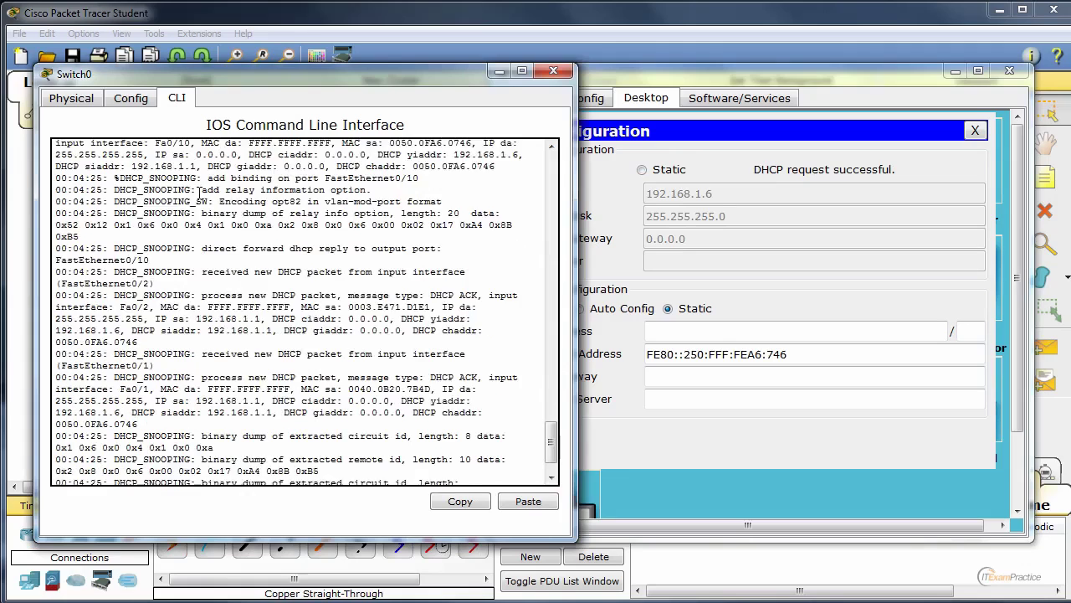
drag(168, 170, 420, 272)
click(364, 294)
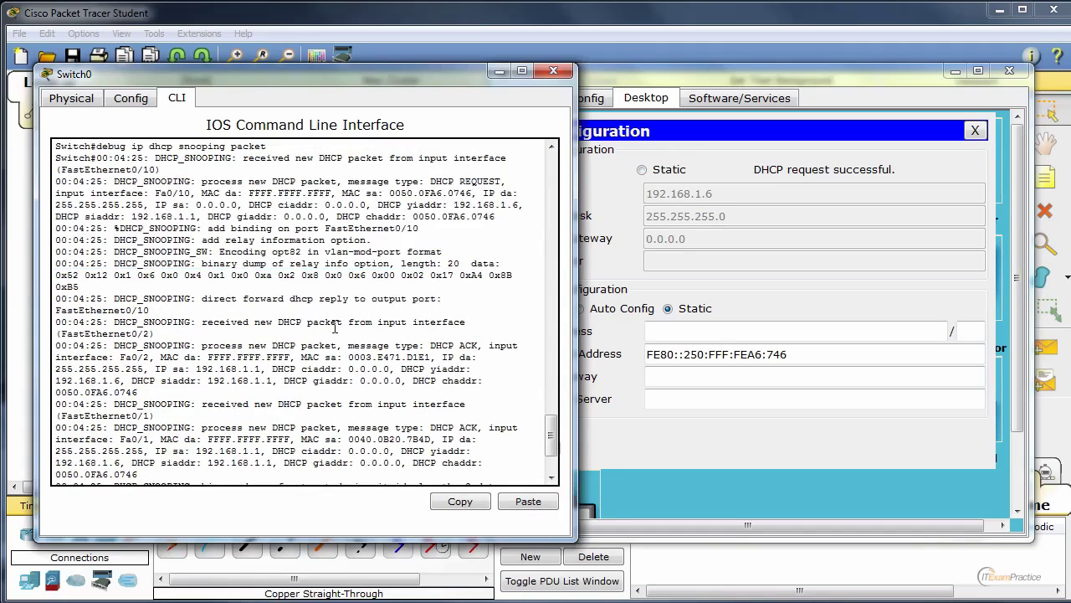
drag(430, 181, 514, 181)
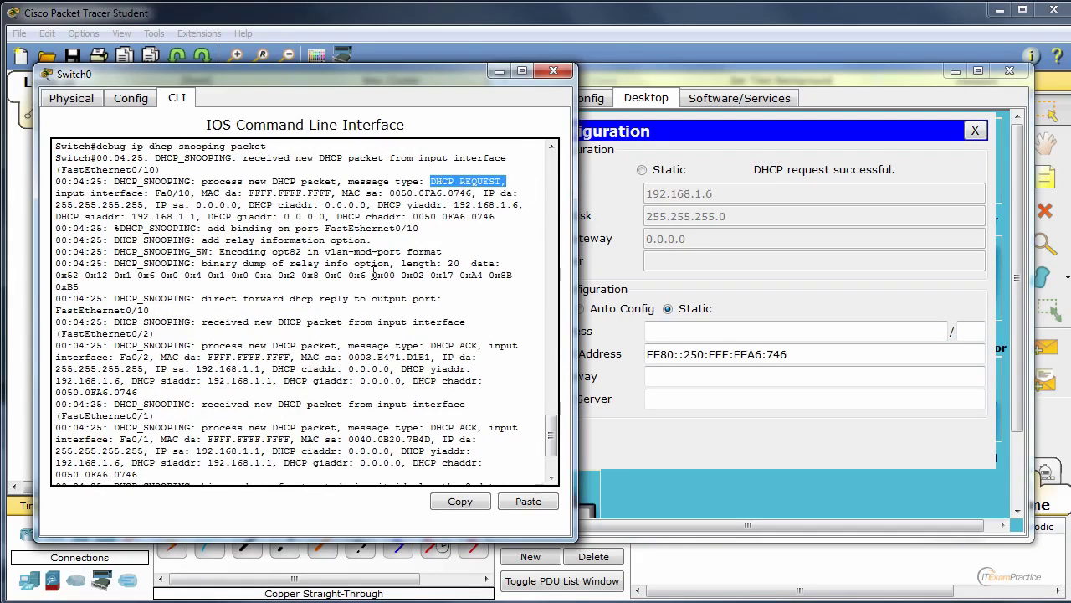
drag(430, 181, 508, 184)
drag(262, 345, 326, 344)
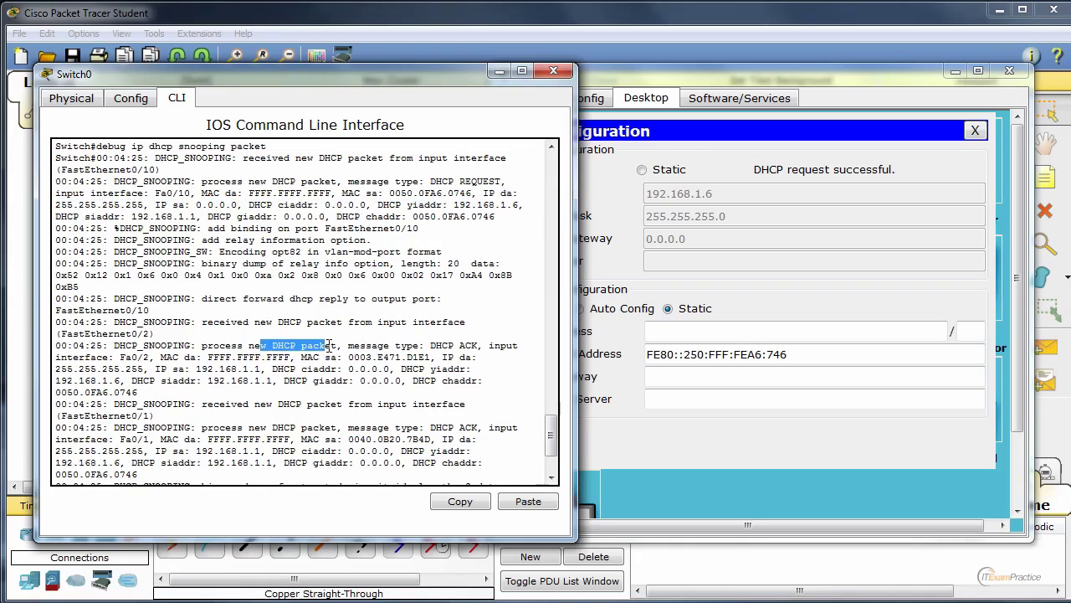
scroll(287, 406, down, 3)
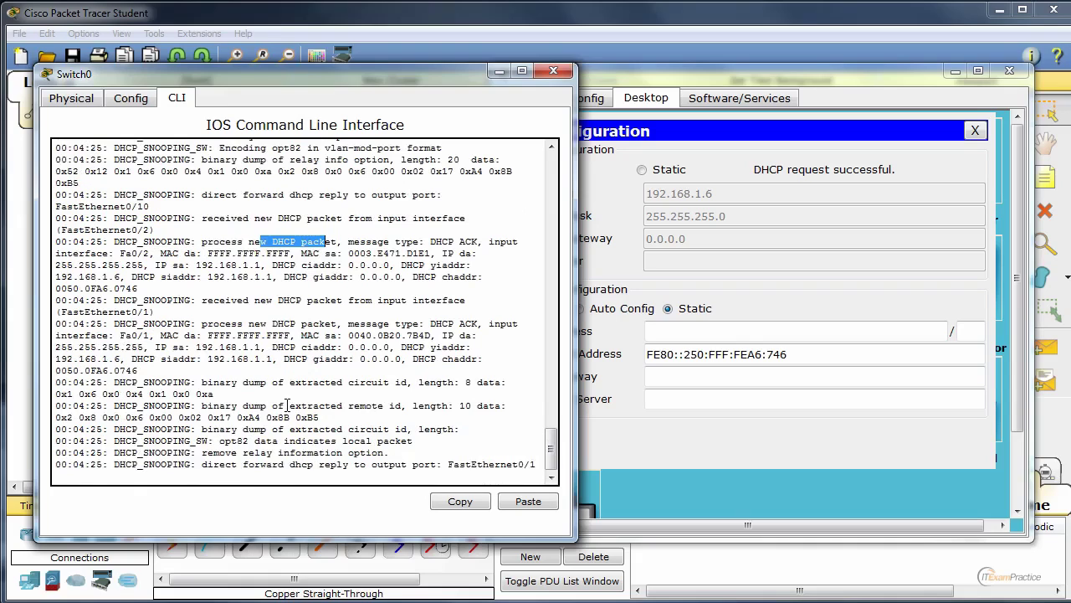
Run 'show ip dhcp binding' on Switch0.
key(Return)
key(Return)
key(Return)
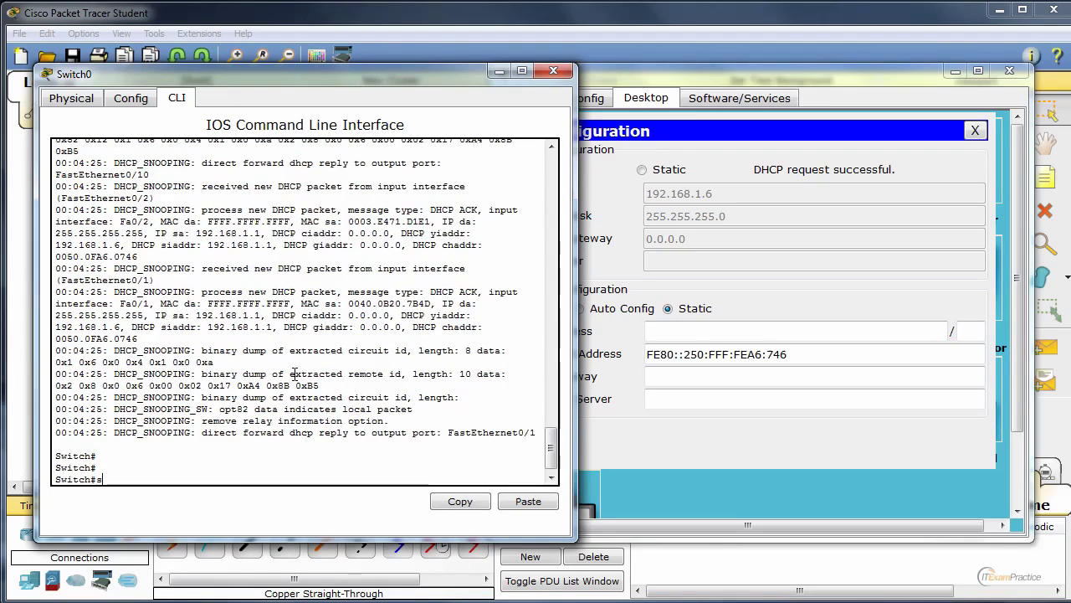
text(sh ip dh)
key(Tab)
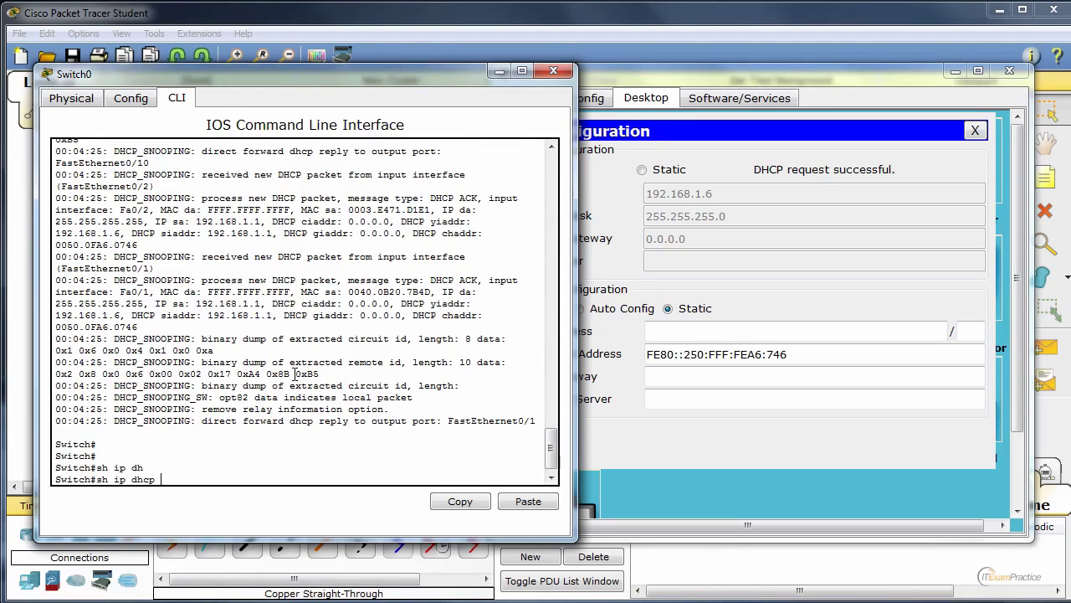
key(Return)
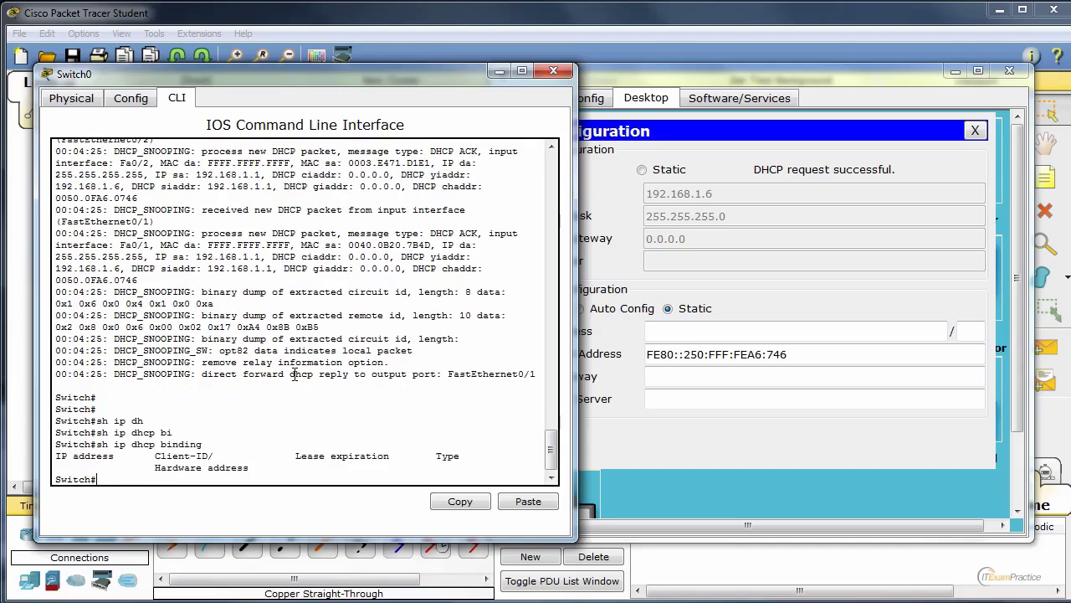
key(Return)
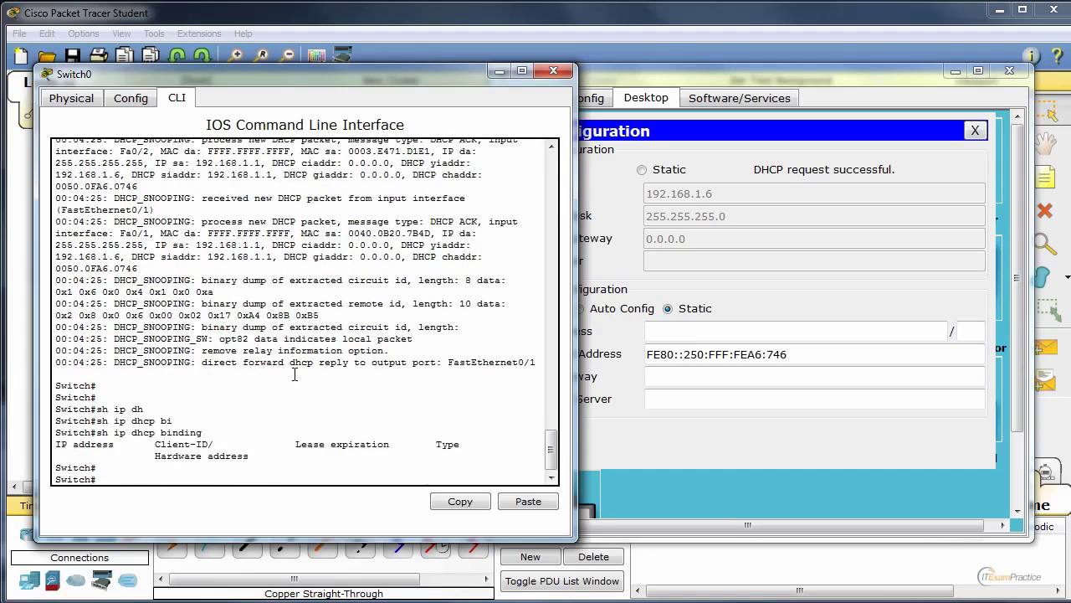
key(Return)
key(Up)
key(Return)
key(Return)
key(Return)
Edit the recalled command into 'show ip dhcp snooping binding' and run it.
key(Up)
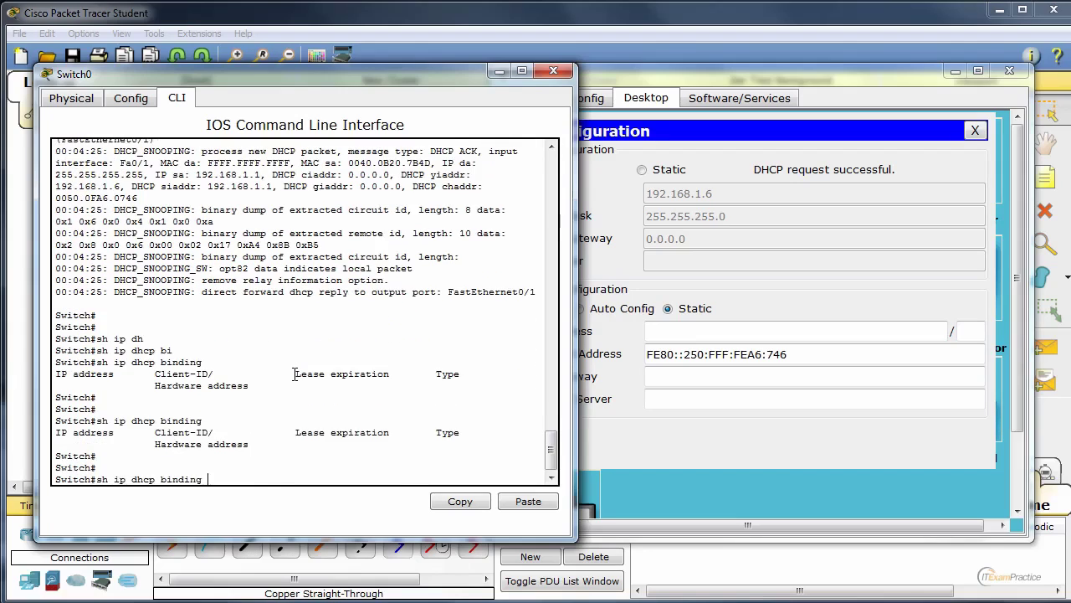
key(BackSpace)
key(BackSpace)
key(BackSpace)
key(BackSpace)
key(BackSpace)
key(BackSpace)
key(BackSpace)
key(BackSpace)
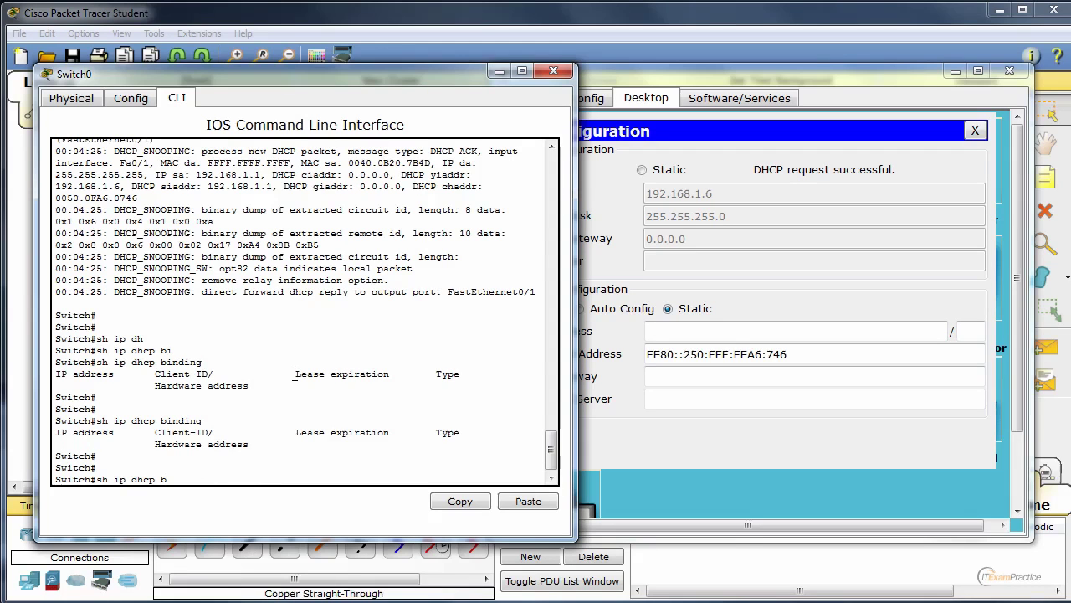
text(sn)
key(Tab)
text(bi)
key(Tab)
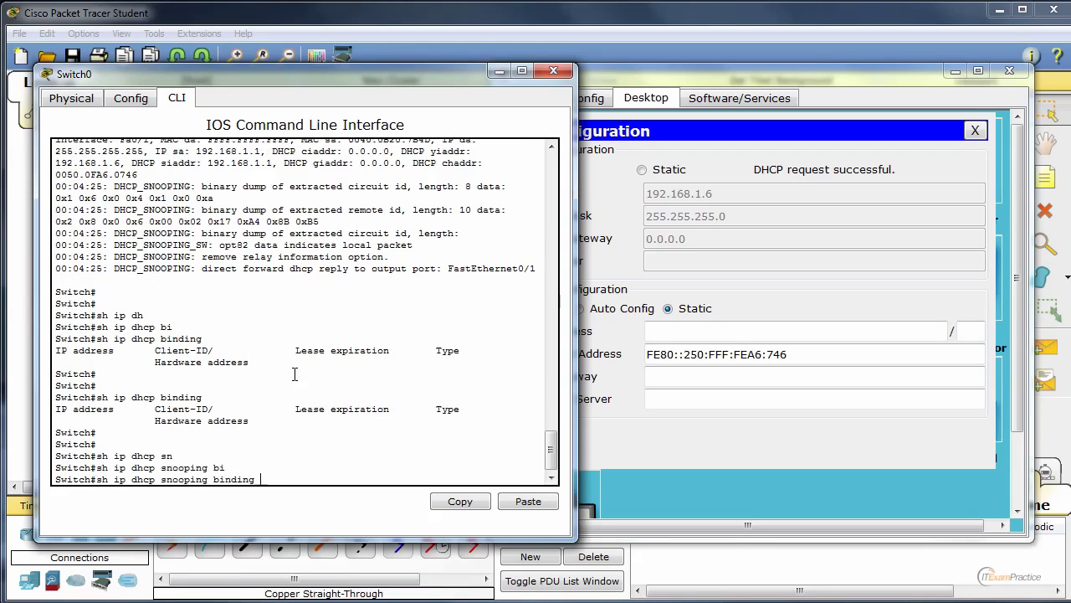
key(Return)
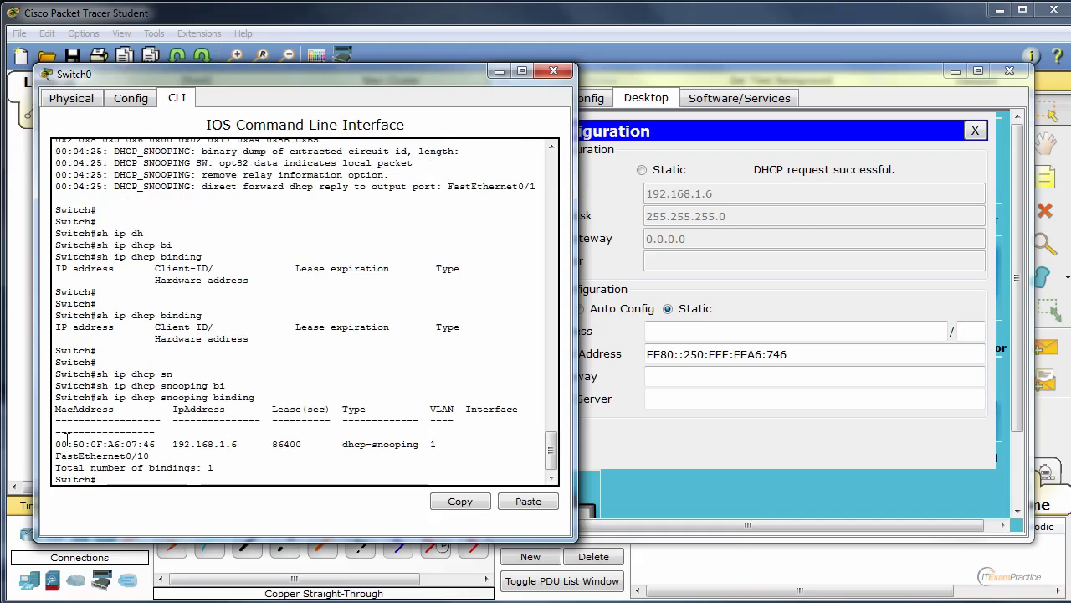
Highlight PC0's 192.168.1.6 entry and the total bindings count, then close Switch0's window.
drag(67, 444, 452, 444)
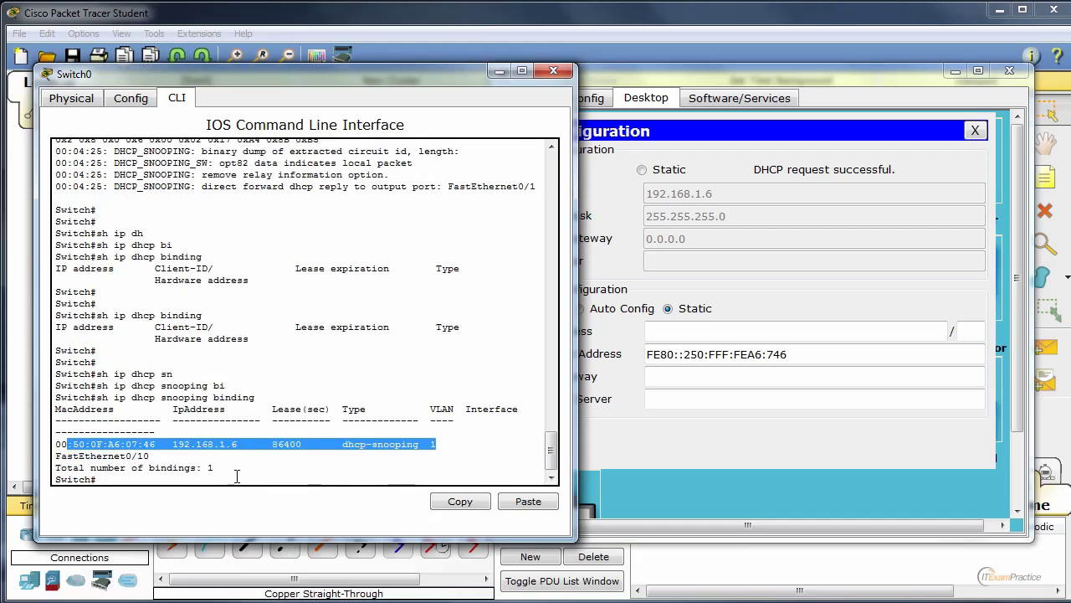
drag(215, 468, 78, 468)
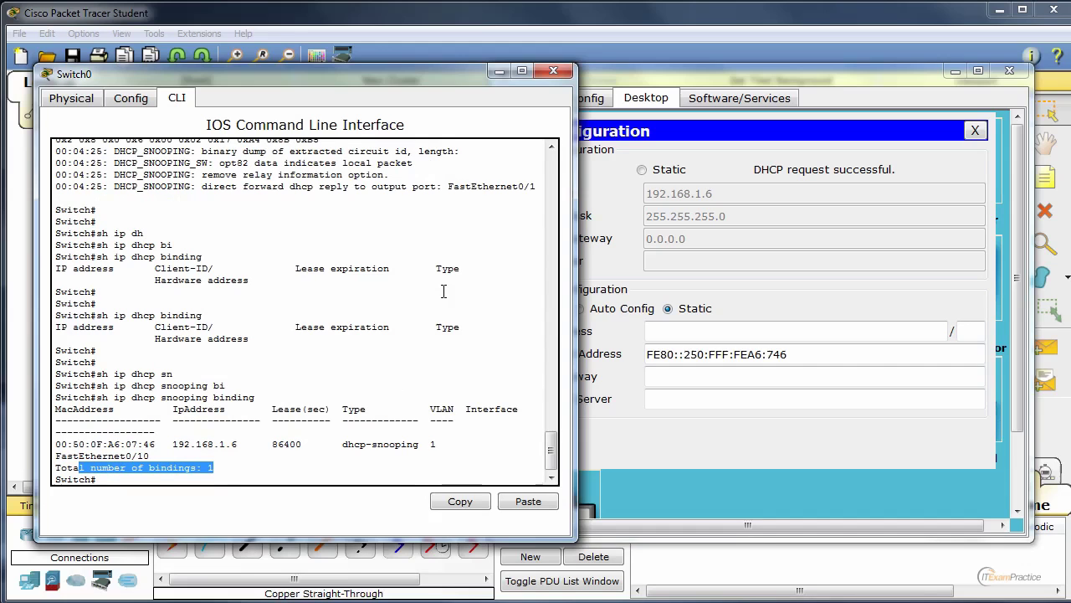
click(555, 71)
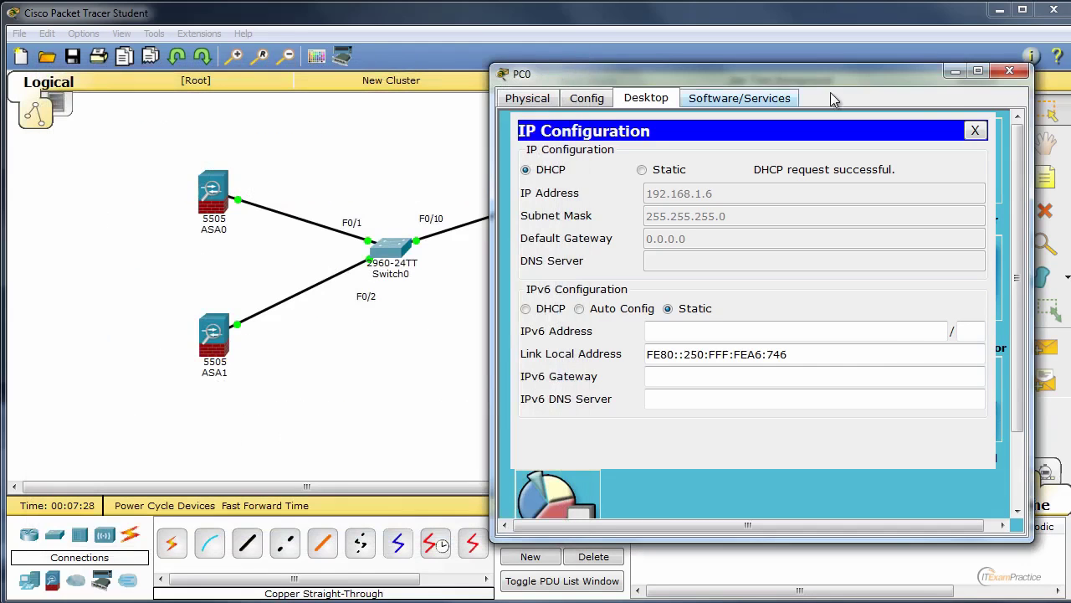